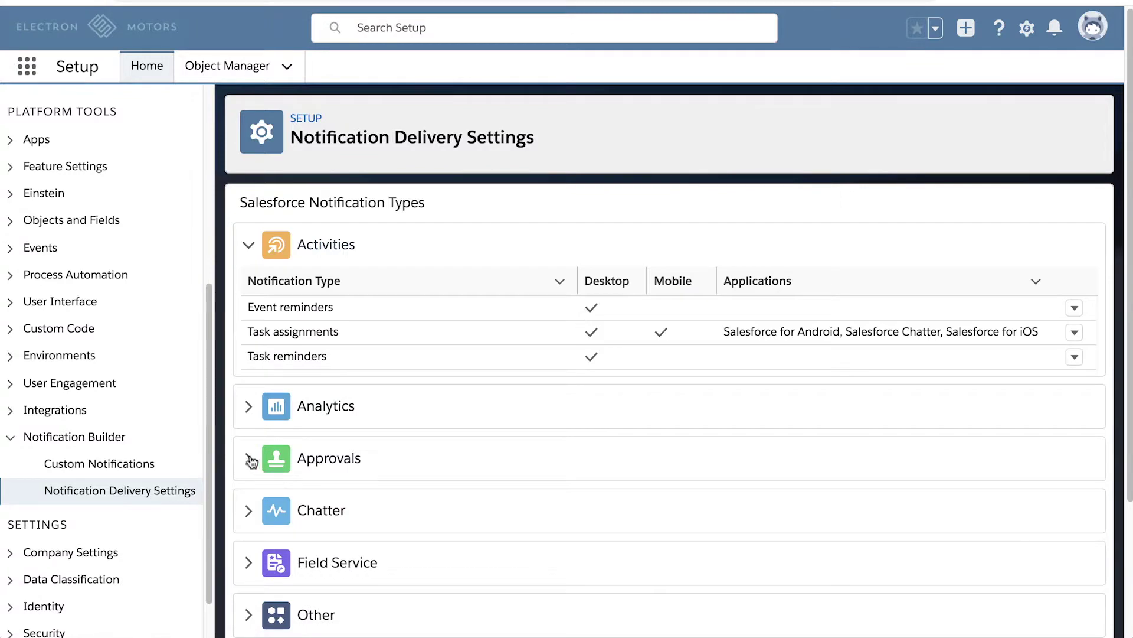
# - Expand the Approvals and Chatter notification types and review their desktop, mobile and application delivery settings
pyautogui.scroll(-2, 537, 405)
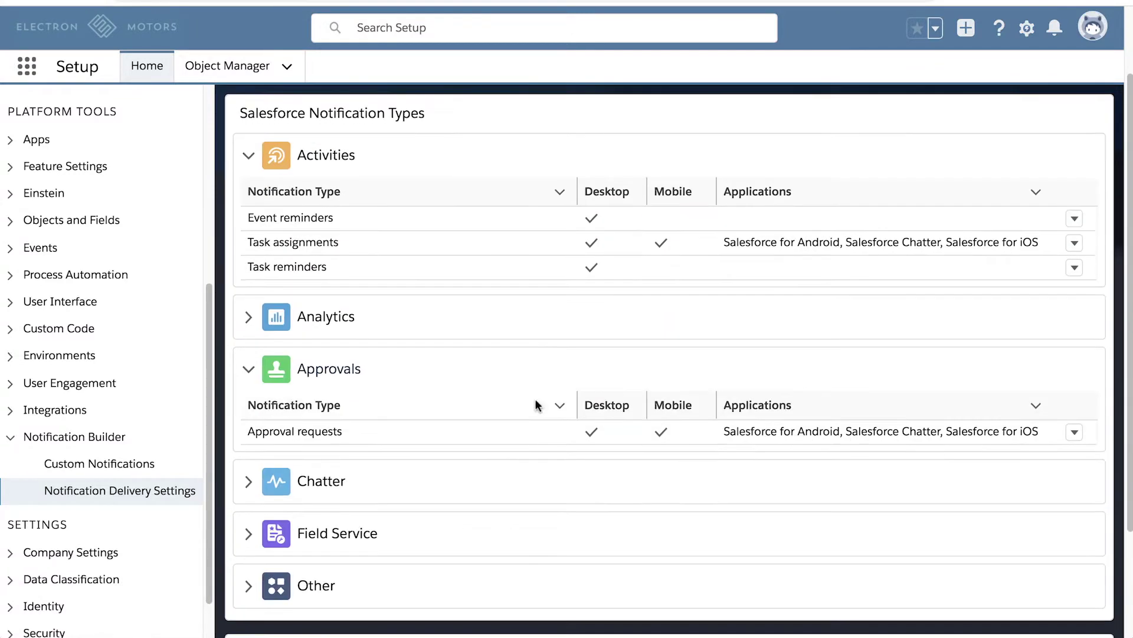
pyautogui.click(249, 480)
pyautogui.scroll(-1, 506, 408)
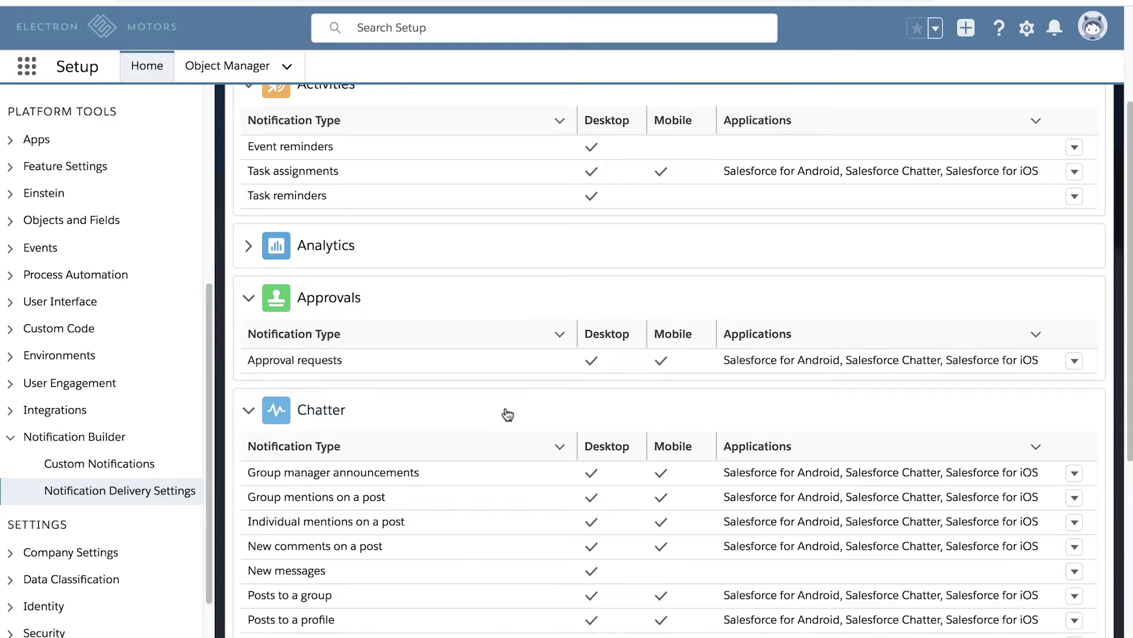
pyautogui.scroll(-5, 506, 413)
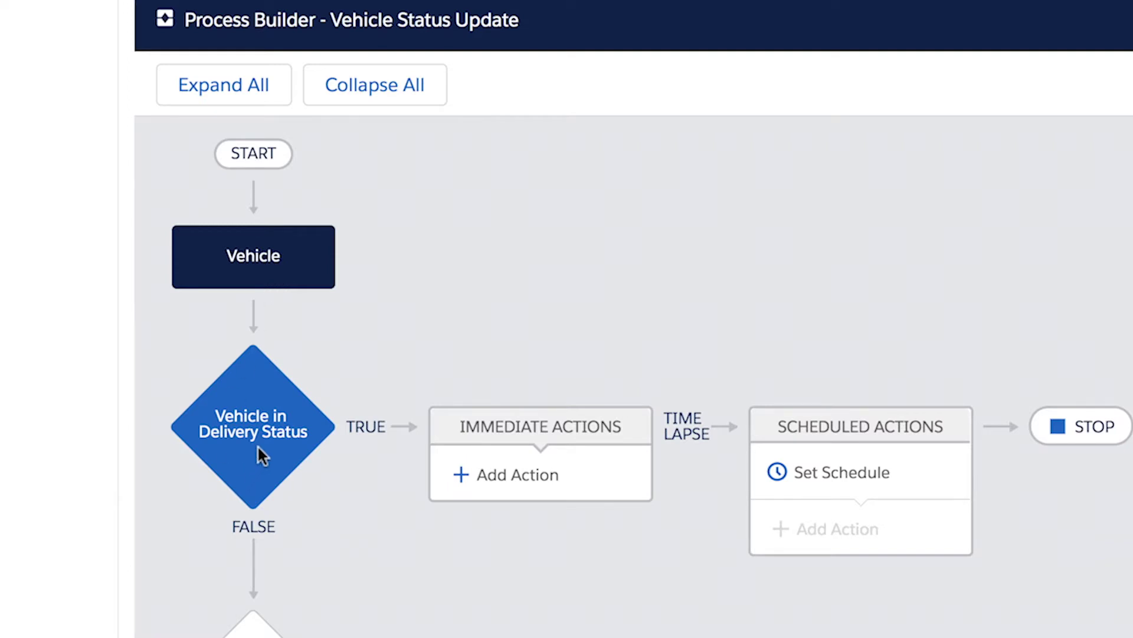
# - Add an immediate action of type Send Custom Notification to the Vehicle in Delivery Status criteria of the Vehicle Status Update process
pyautogui.click(459, 491)
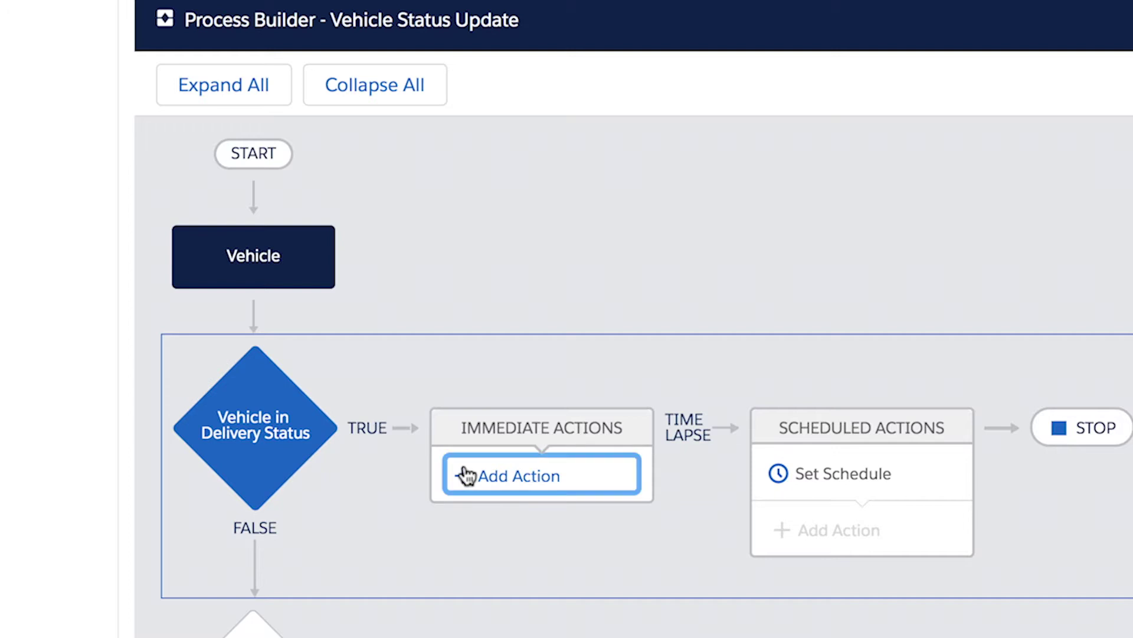
pyautogui.click(466, 475)
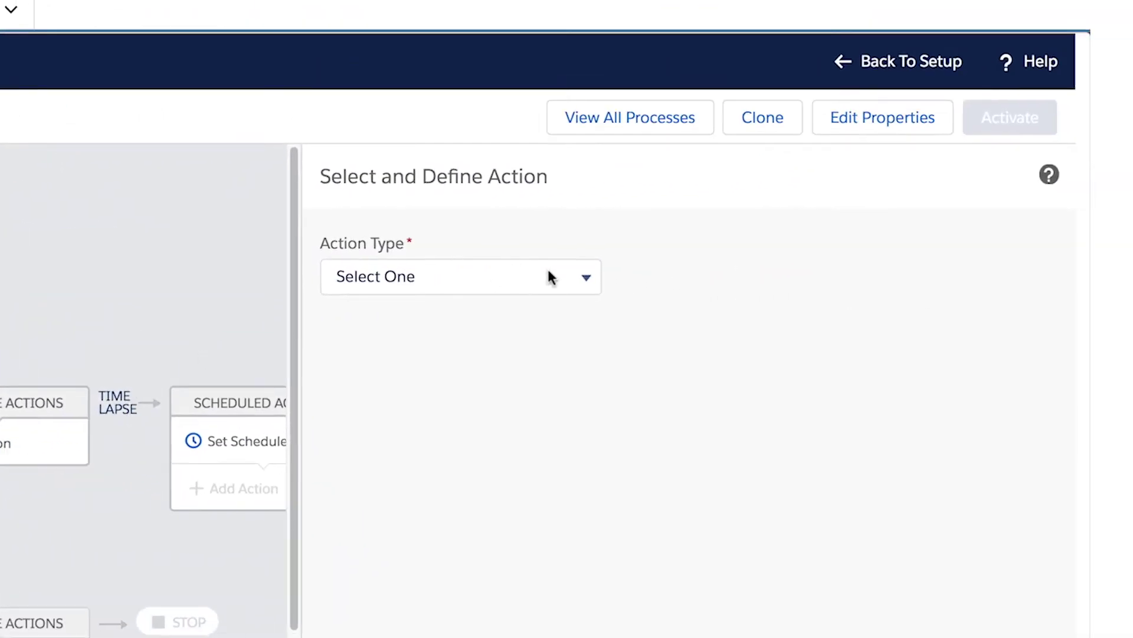
pyautogui.click(561, 277)
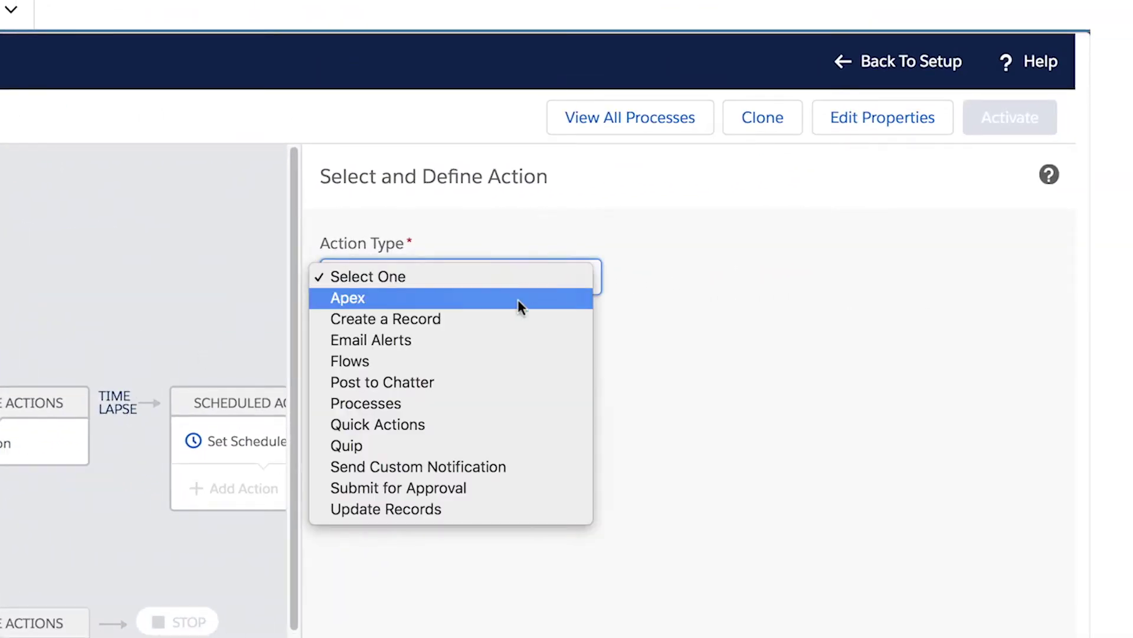
pyautogui.click(508, 463)
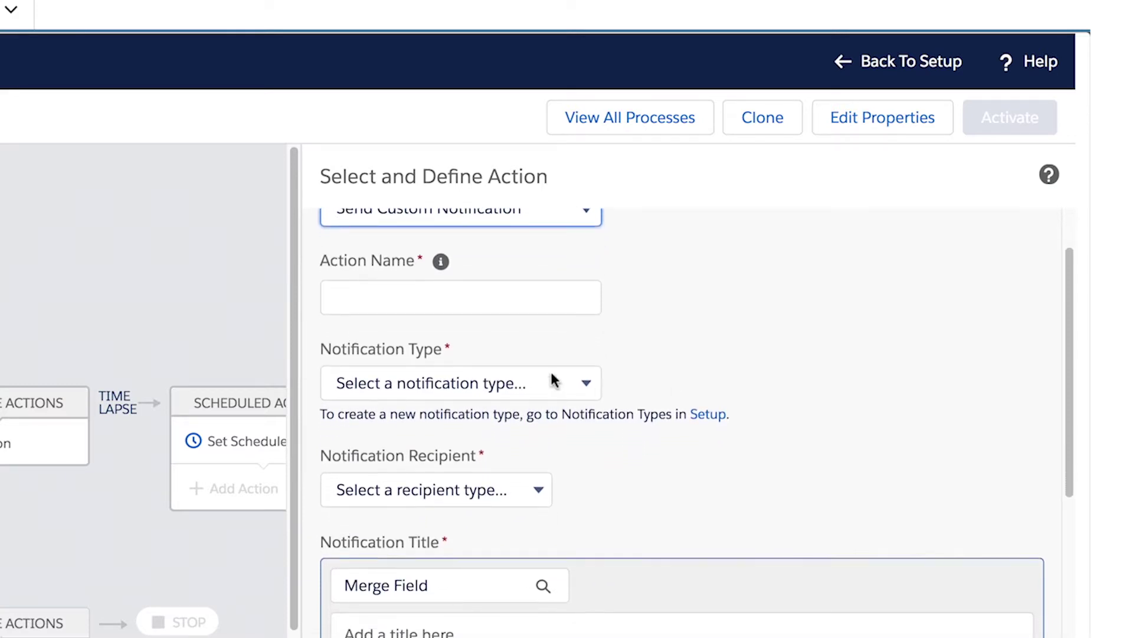
# - Name the action Alert Vehicle Rep and set its notification type to Vehicle Status
pyautogui.click(472, 308)
pyautogui.write('Alert Veh')
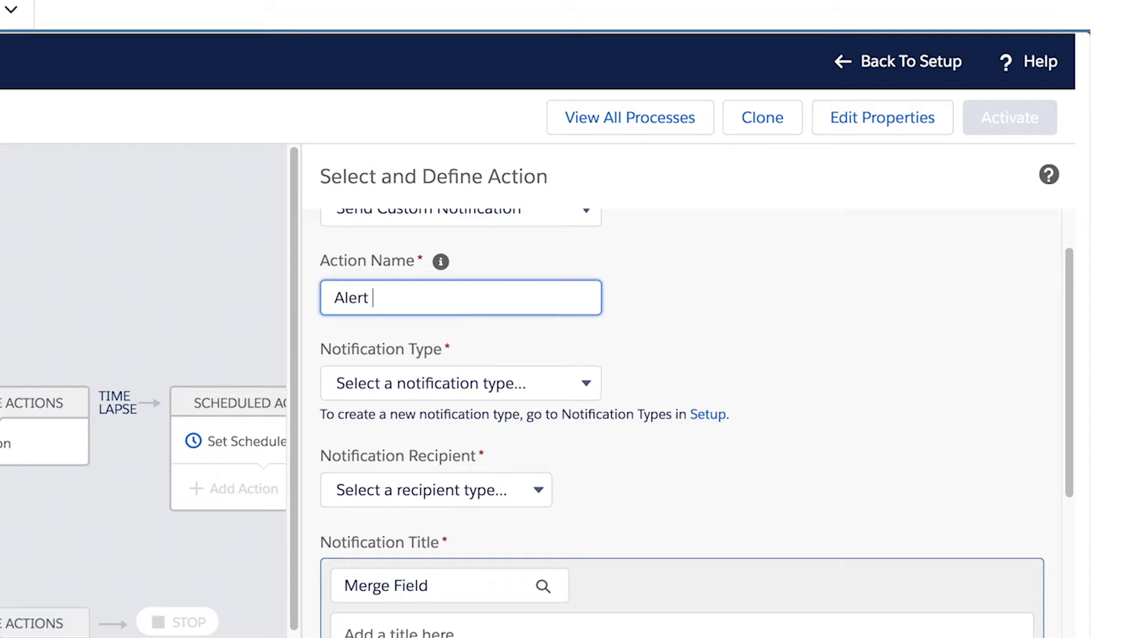
pyautogui.write('icle Rep')
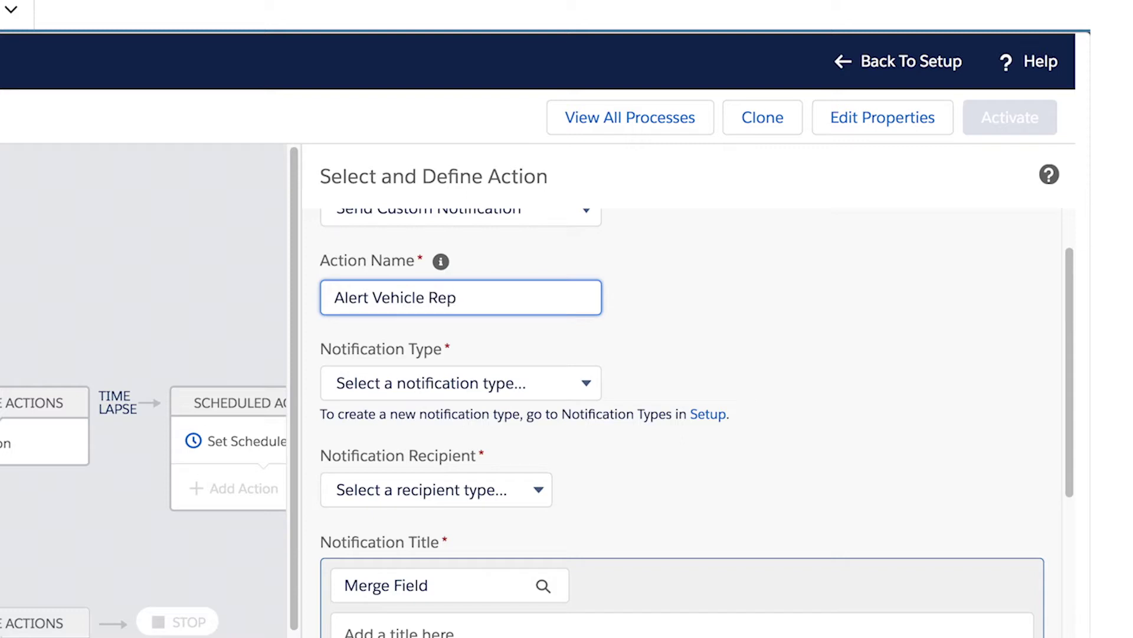
pyautogui.click(521, 387)
pyautogui.click(514, 403)
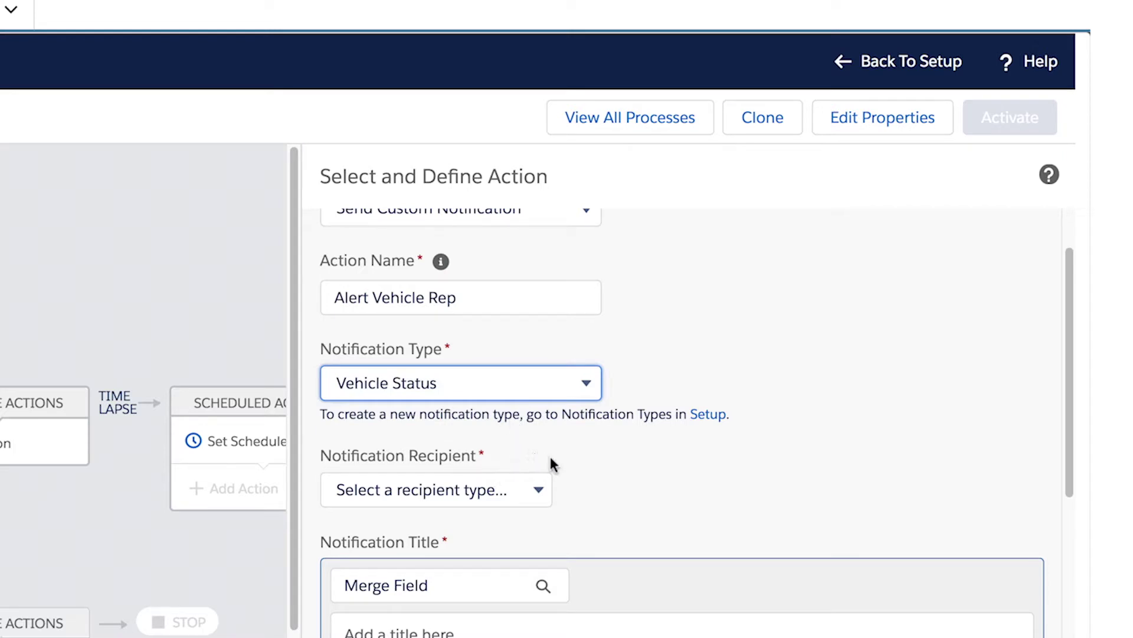
# - Set the notification recipient to Owner, using the Owner ID field of Vehicle__c
pyautogui.scroll(-3, 549, 455)
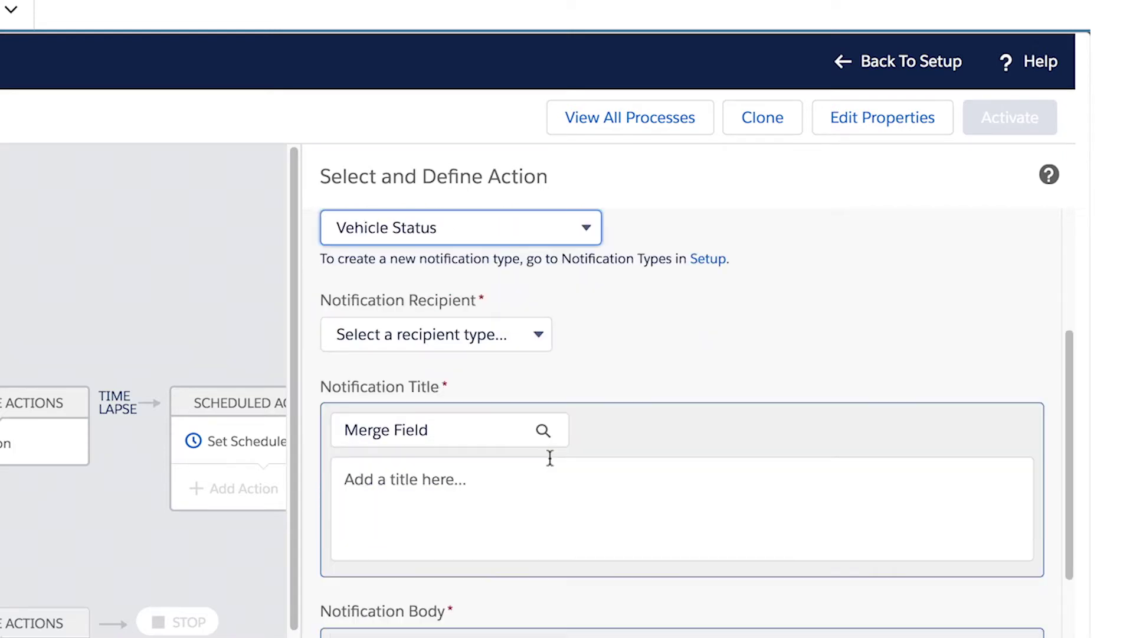
pyautogui.click(529, 335)
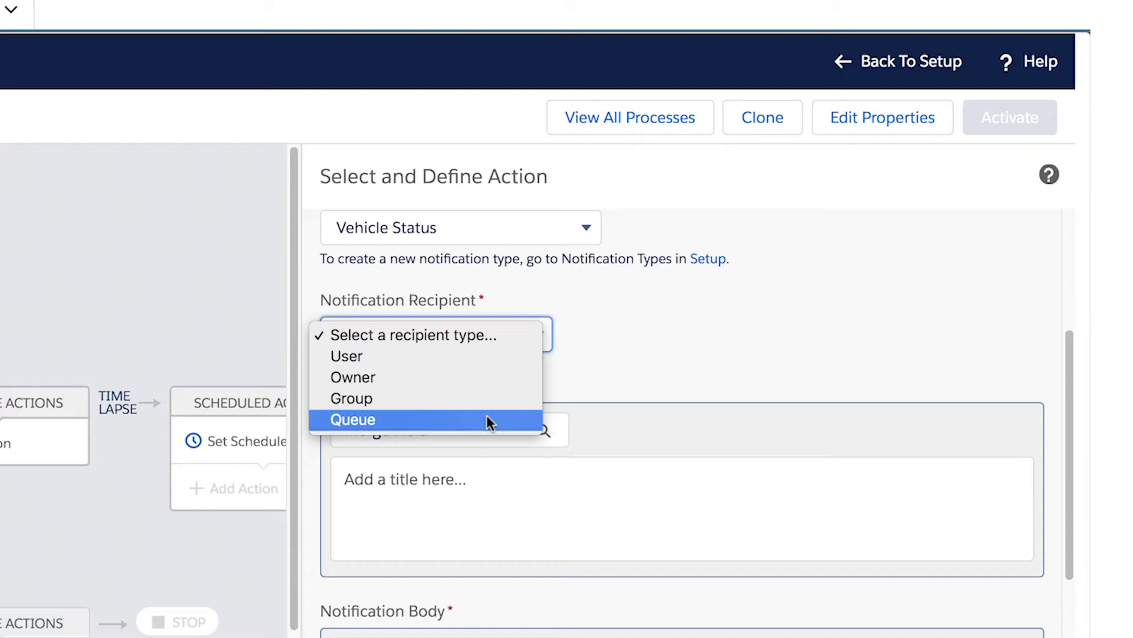
pyautogui.click(461, 382)
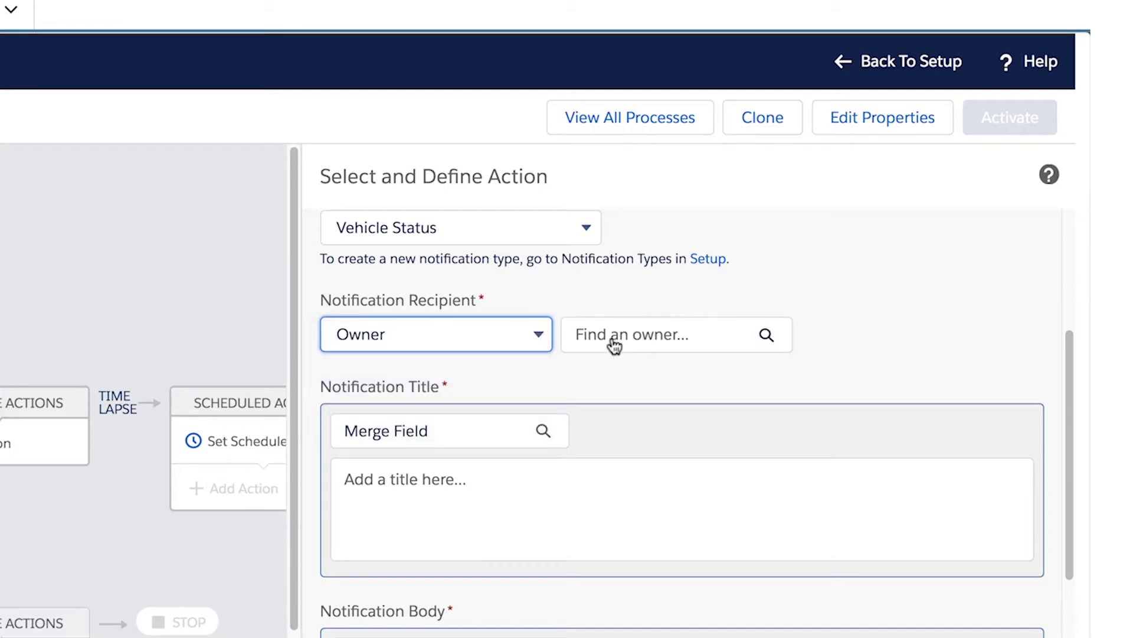
pyautogui.click(614, 345)
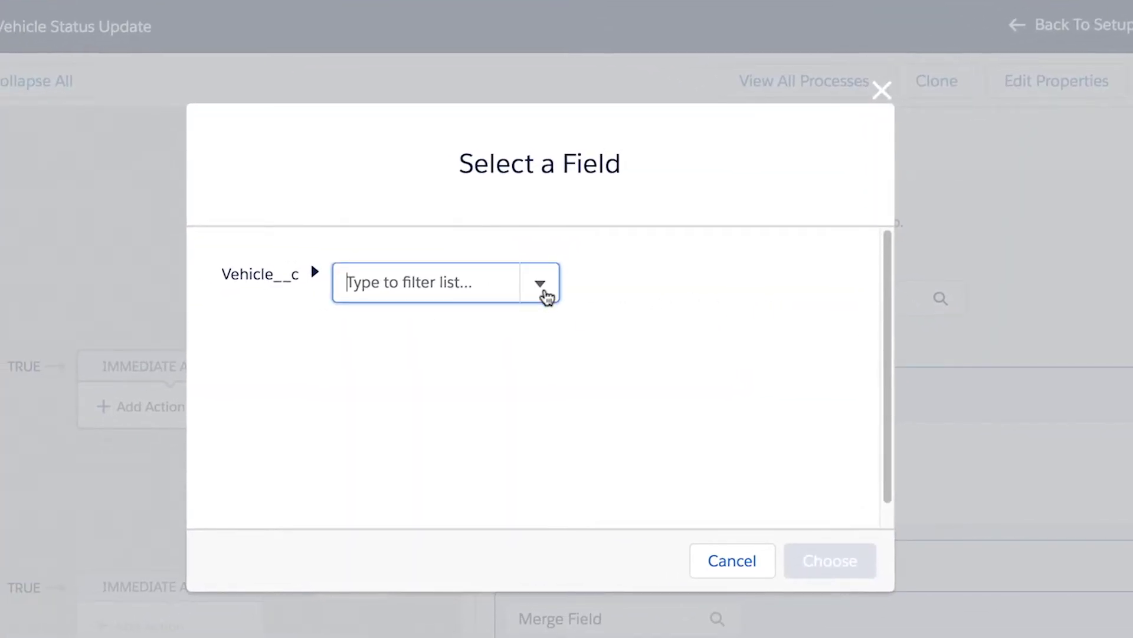
pyautogui.click(546, 293)
pyautogui.scroll(-3, 461, 363)
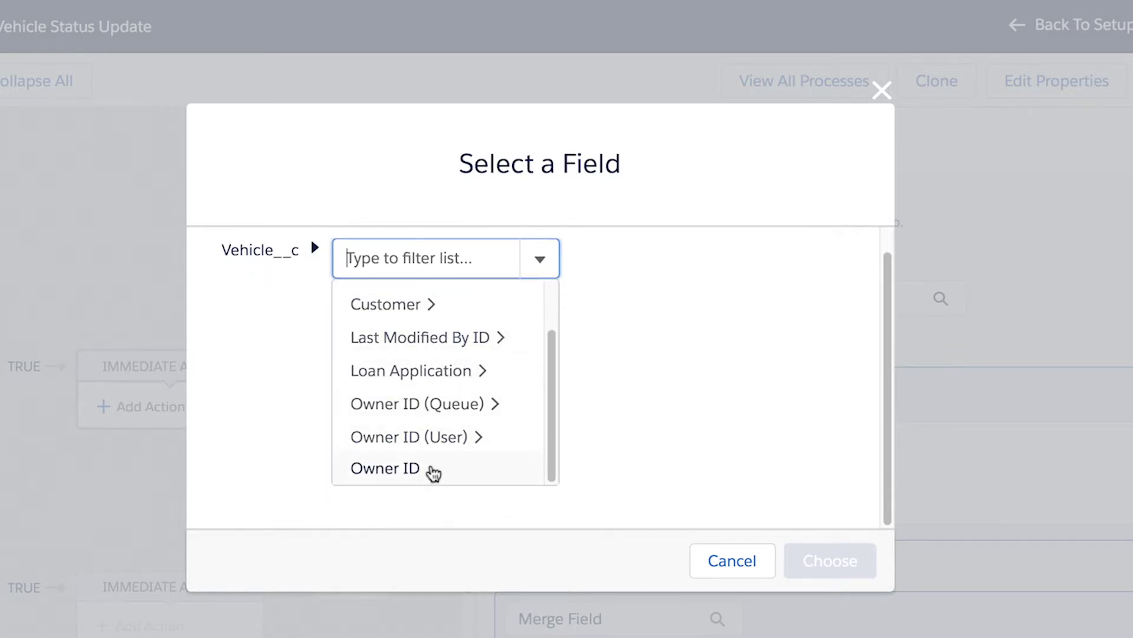
pyautogui.click(434, 469)
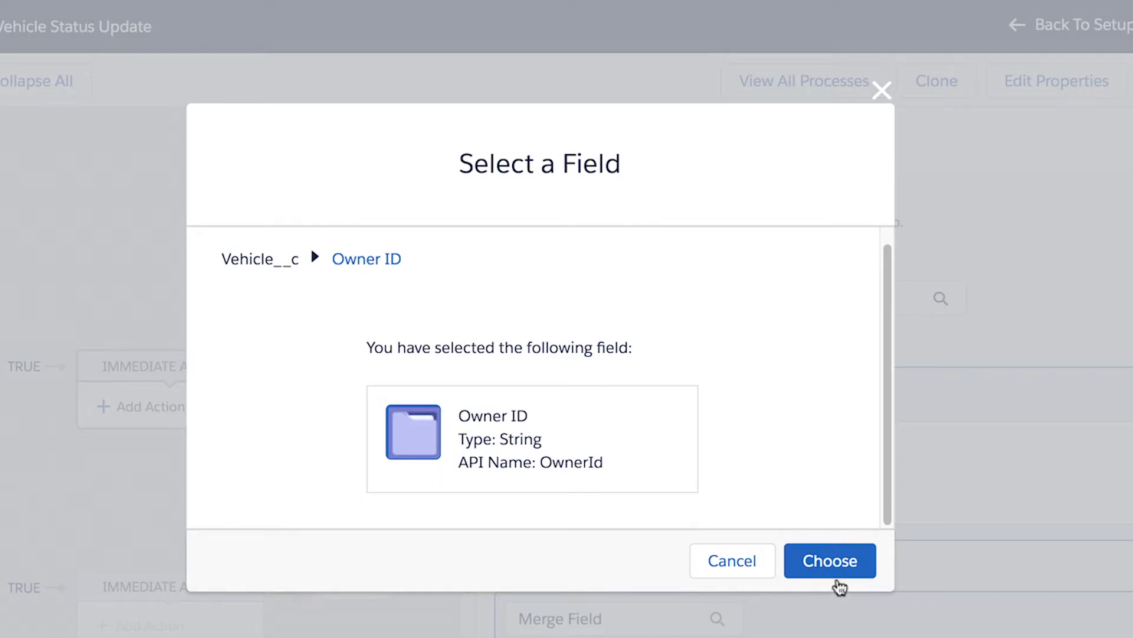
pyautogui.click(855, 567)
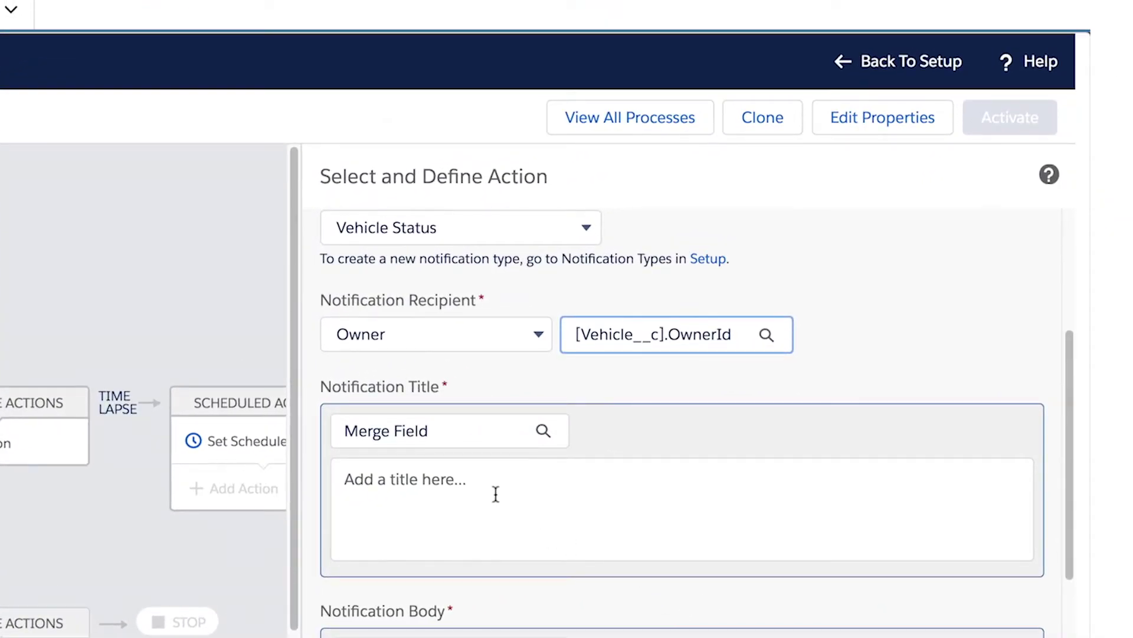
# - Enter "Vehicle Ready for Delivery" as the notification title
pyautogui.click(460, 481)
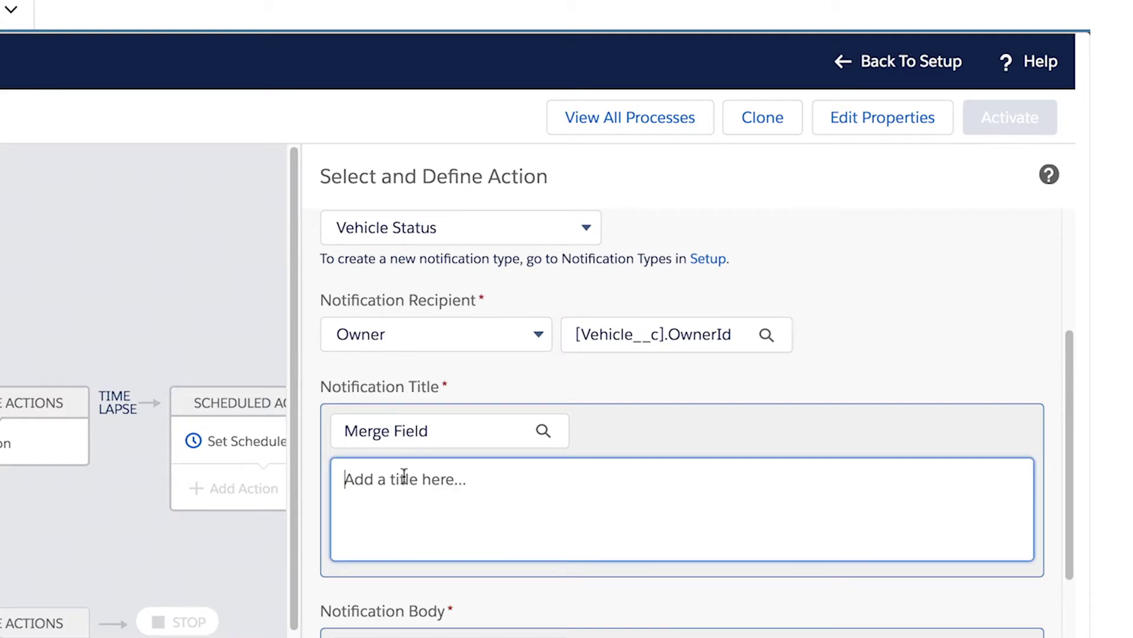
pyautogui.write('Vehicle Read')
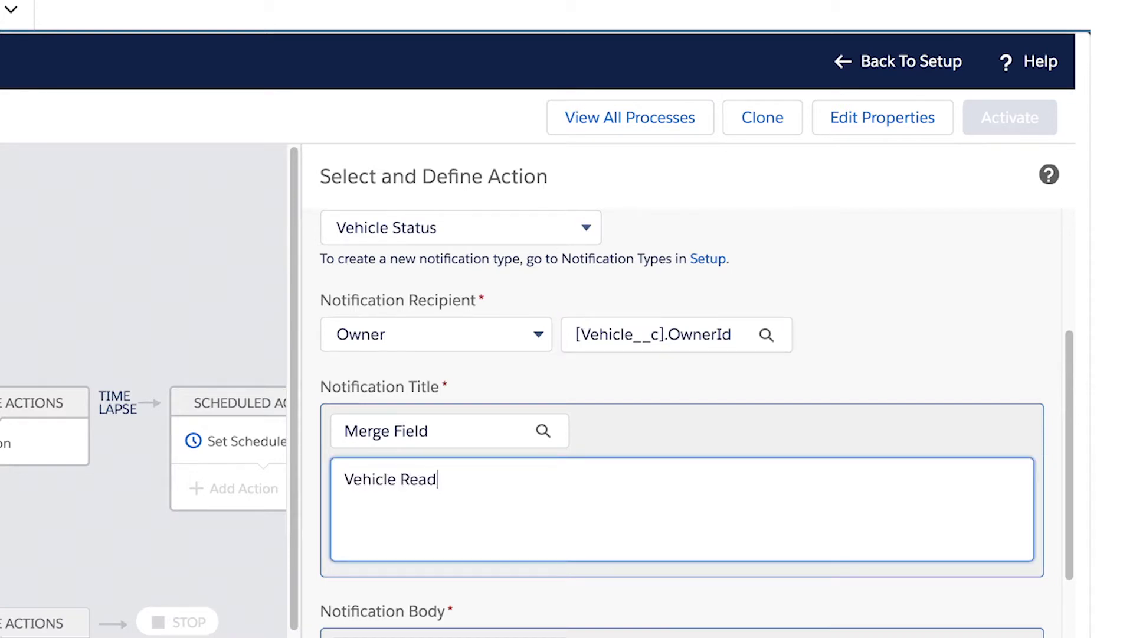
pyautogui.write('y for Delivery')
# - Start the notification body with the First Name merge field of the vehicle's Customer, followed by "'s"
pyautogui.scroll(-3, 431, 468)
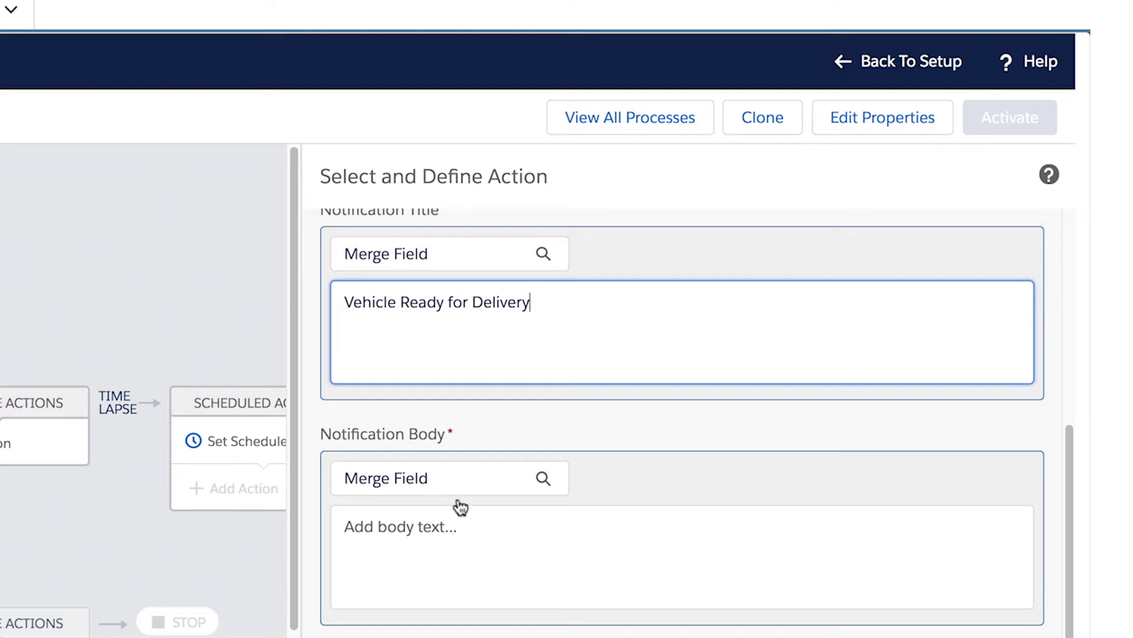
pyautogui.click(443, 481)
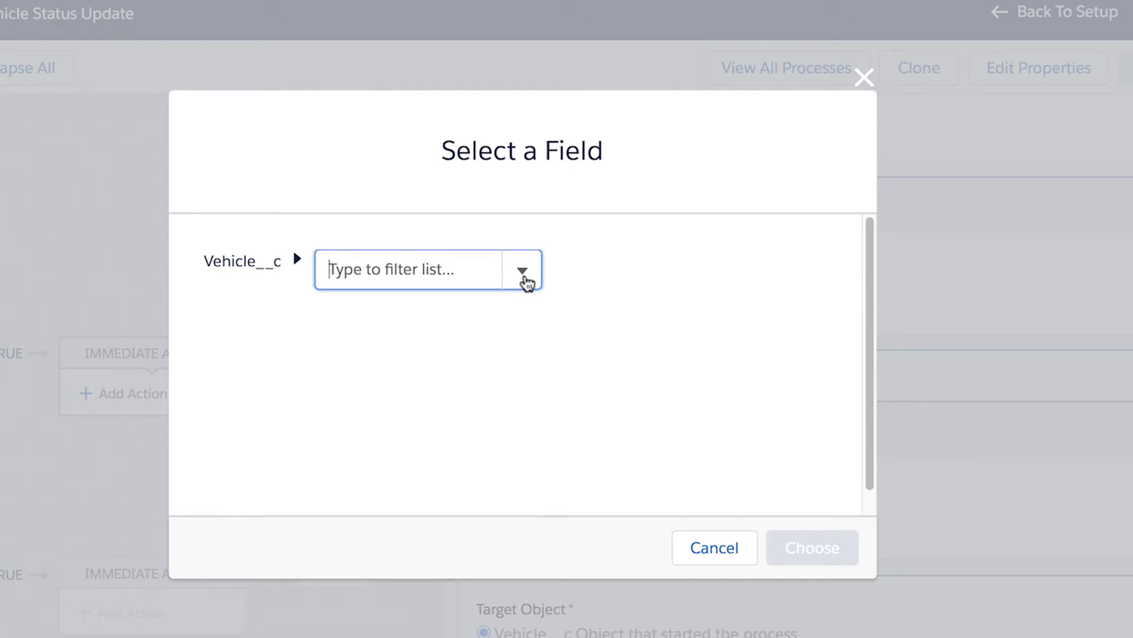
pyautogui.click(523, 271)
pyautogui.scroll(-1, 387, 324)
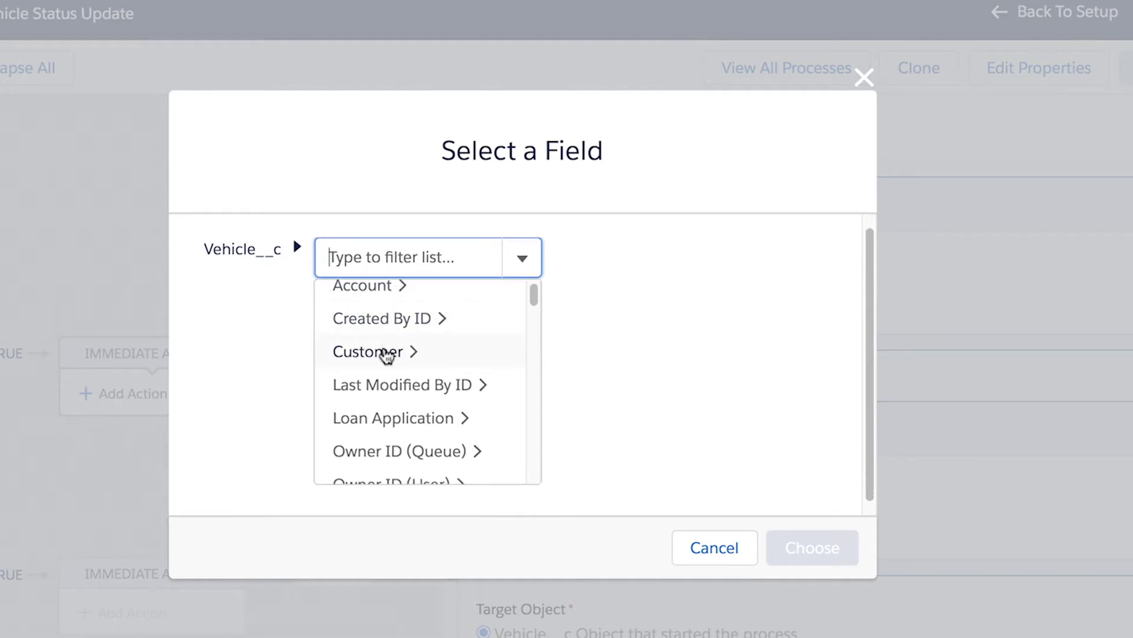
pyautogui.click(387, 354)
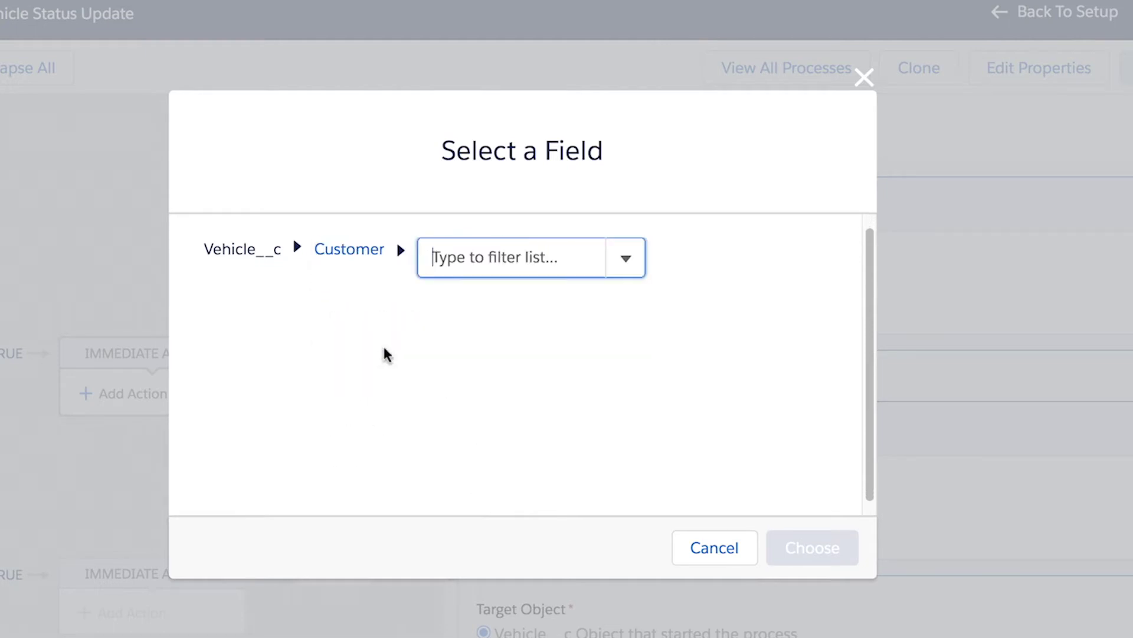
pyautogui.click(630, 263)
pyautogui.scroll(-3, 523, 358)
pyautogui.scroll(-10, 523, 360)
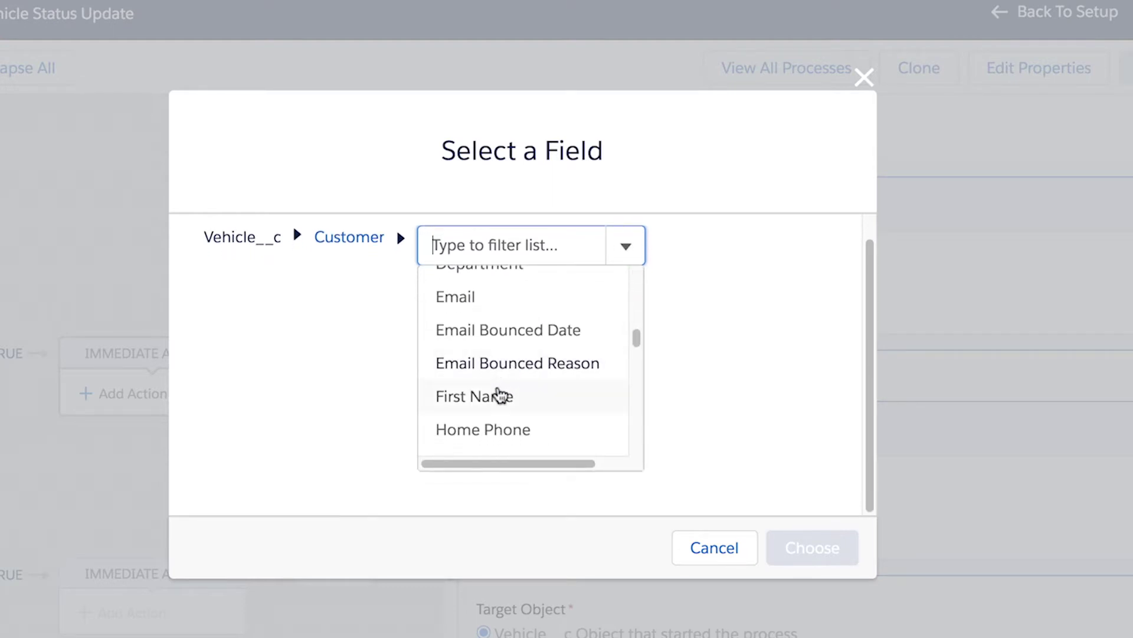
pyautogui.click(500, 395)
pyautogui.click(795, 546)
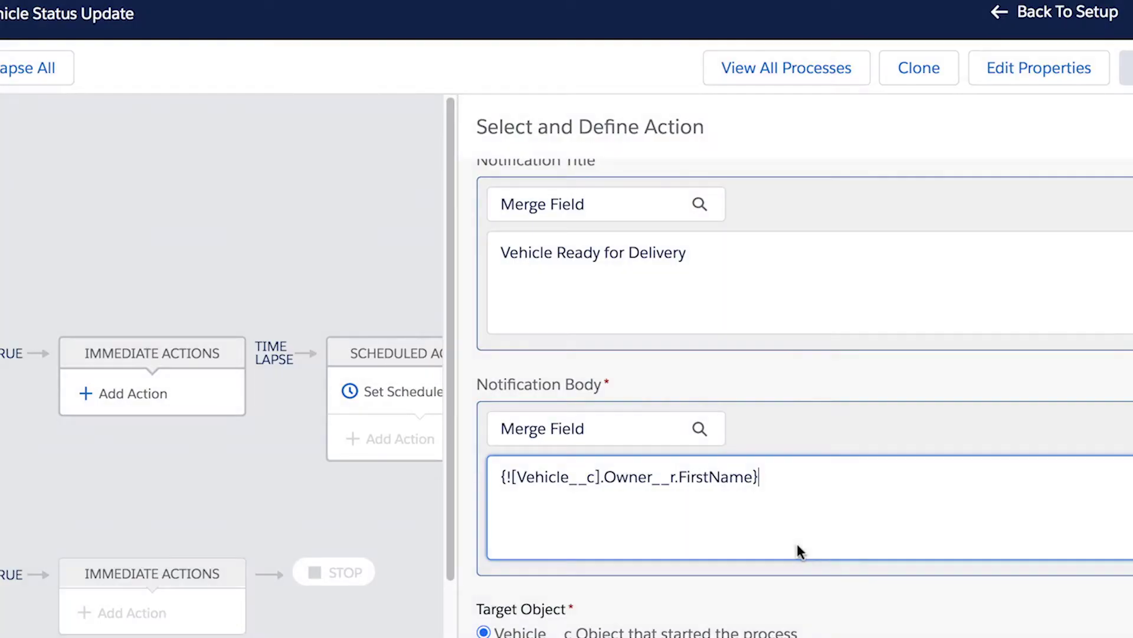
pyautogui.write("'s")
# - Append the vehicle's Model merge field and the text "is ready to ship!" to the notification body
pyautogui.click(653, 435)
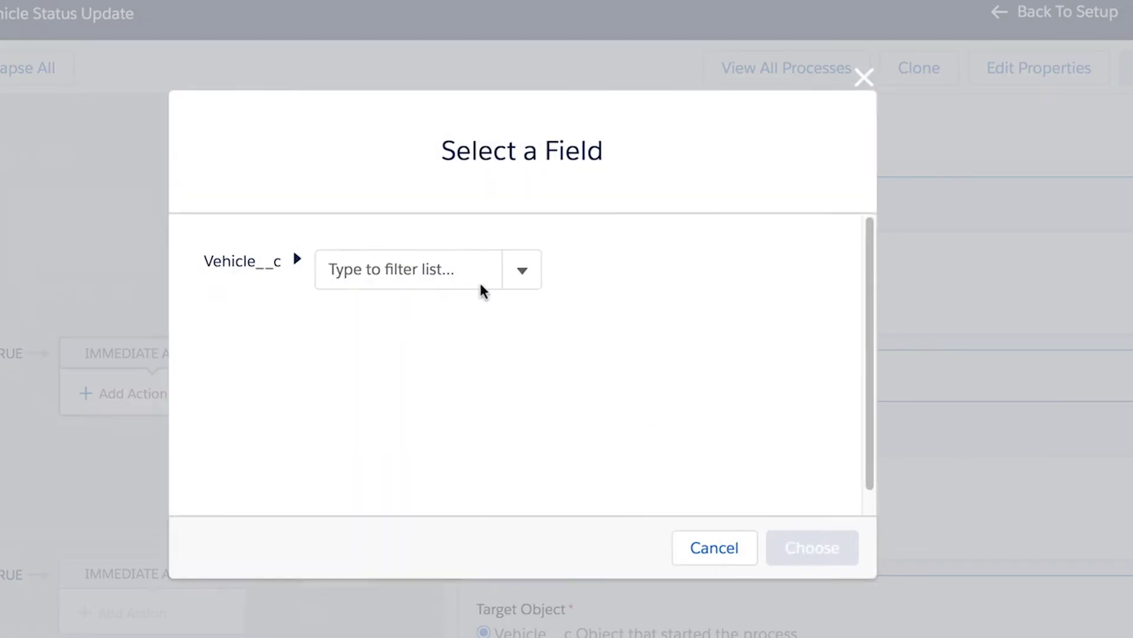
pyautogui.click(470, 274)
pyautogui.scroll(-3, 476, 314)
pyautogui.scroll(-12, 476, 313)
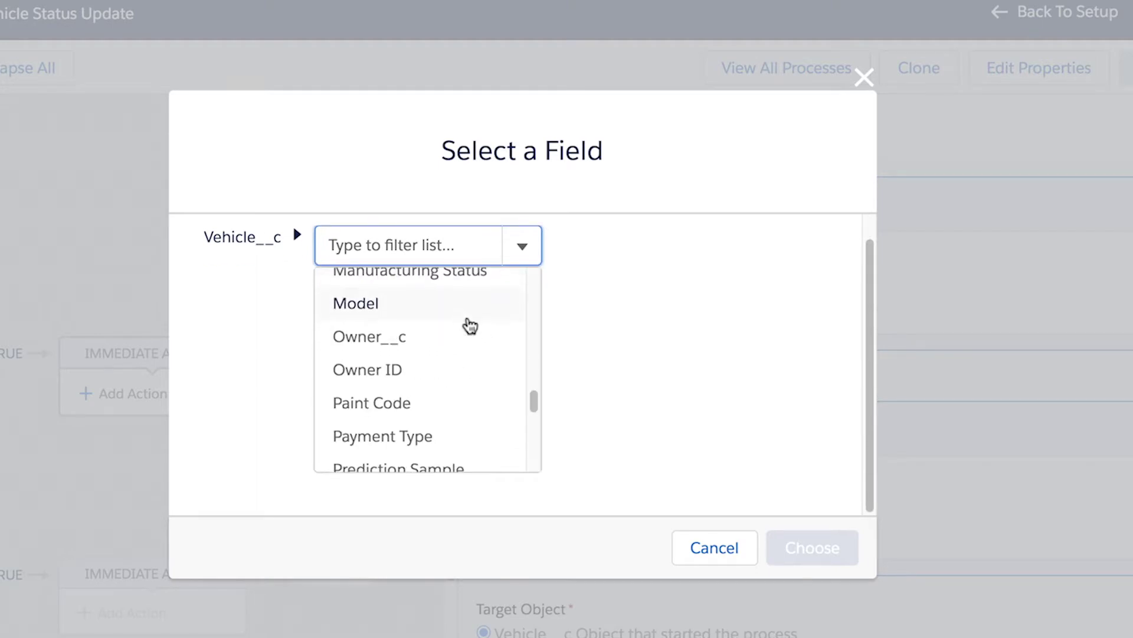
pyautogui.click(400, 307)
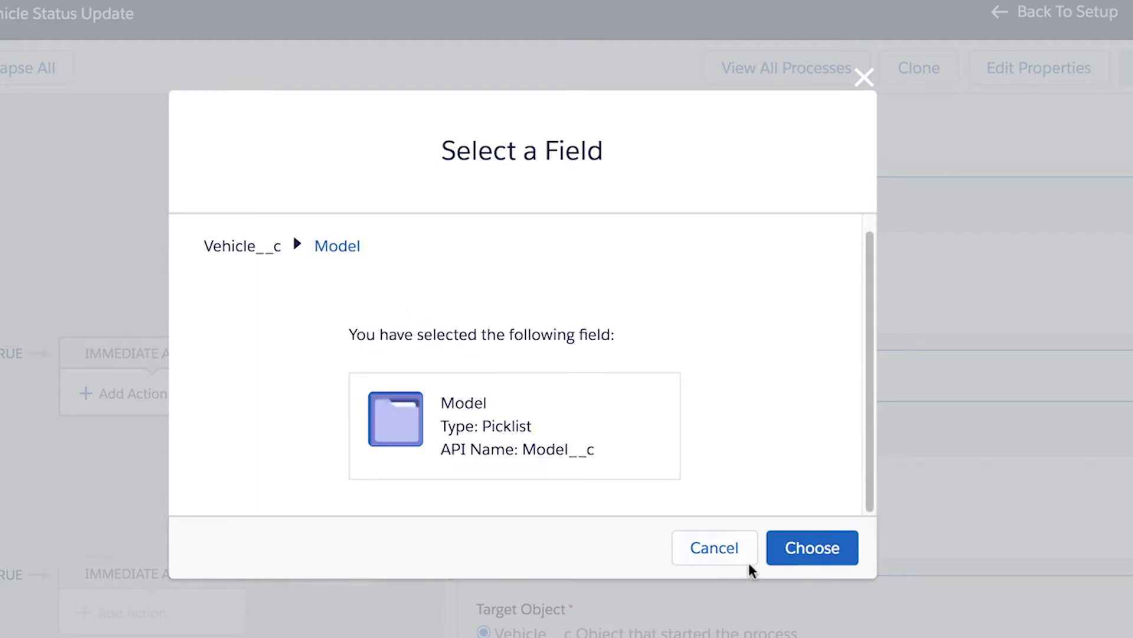
pyautogui.click(810, 549)
pyautogui.write('is r')
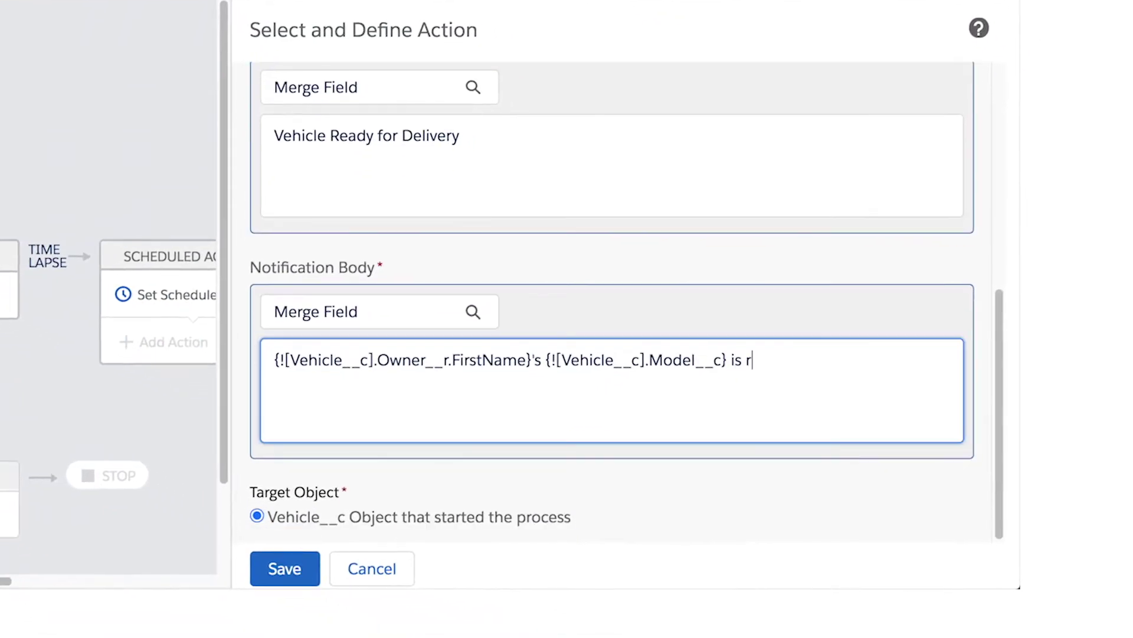
pyautogui.write('eady to ship!')
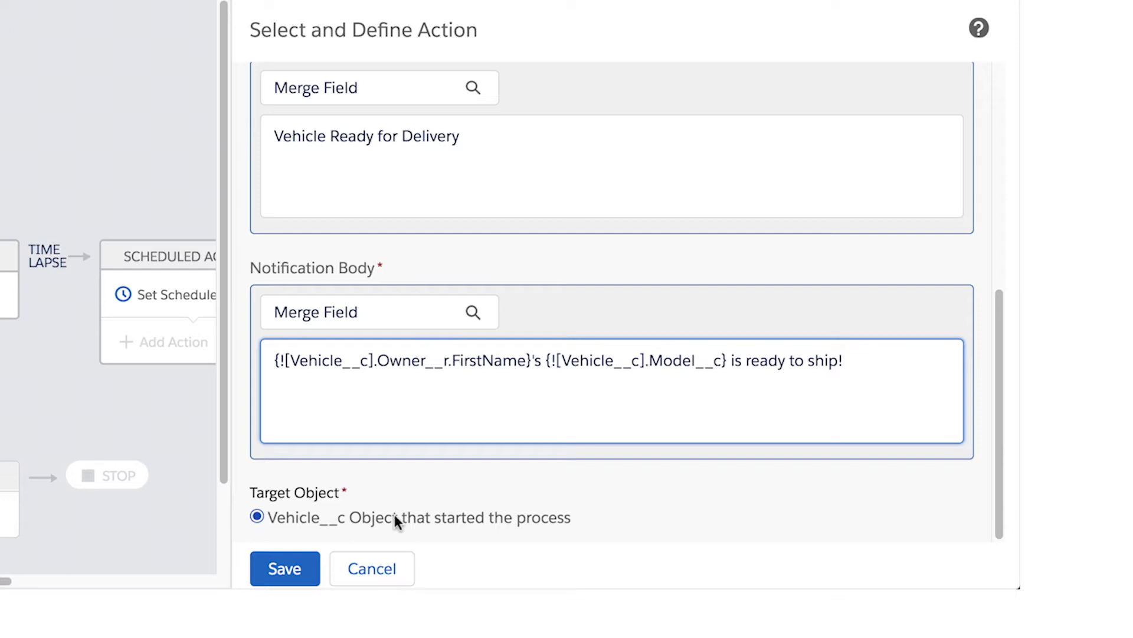
# - Save the Alert Vehicle Rep action and activate the Vehicle Status Update process
pyautogui.click(289, 571)
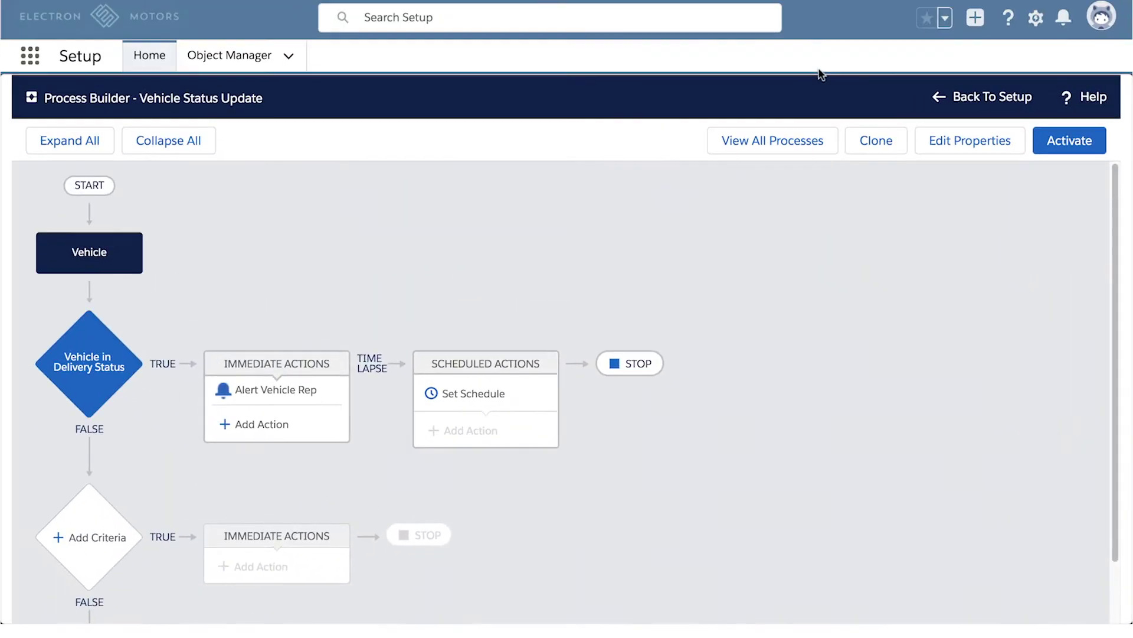
pyautogui.click(1064, 147)
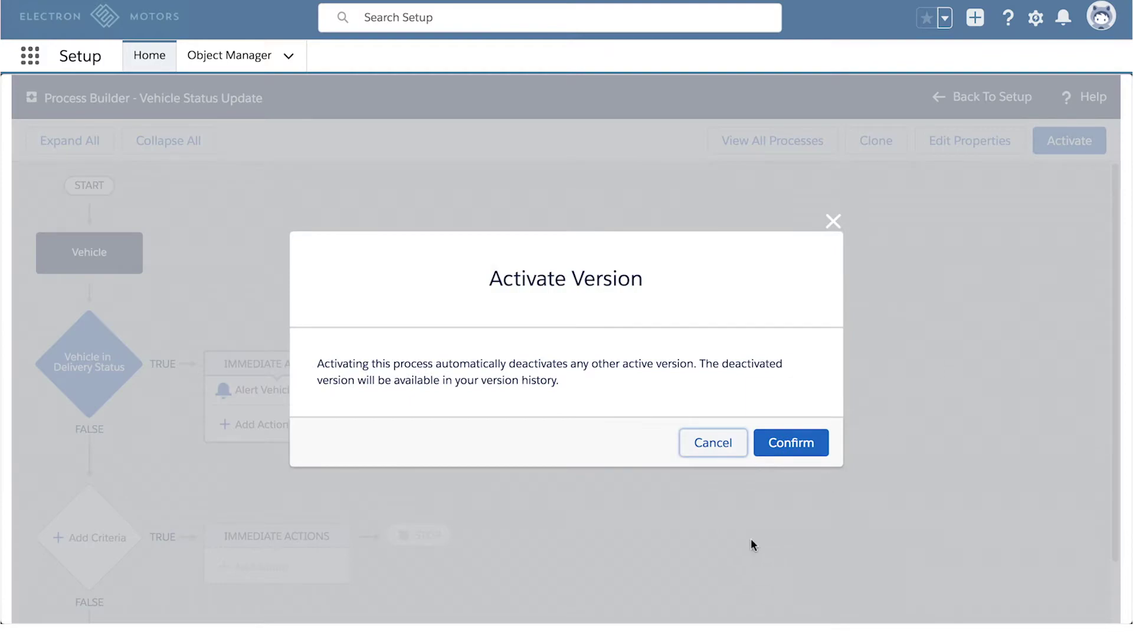
pyautogui.click(788, 444)
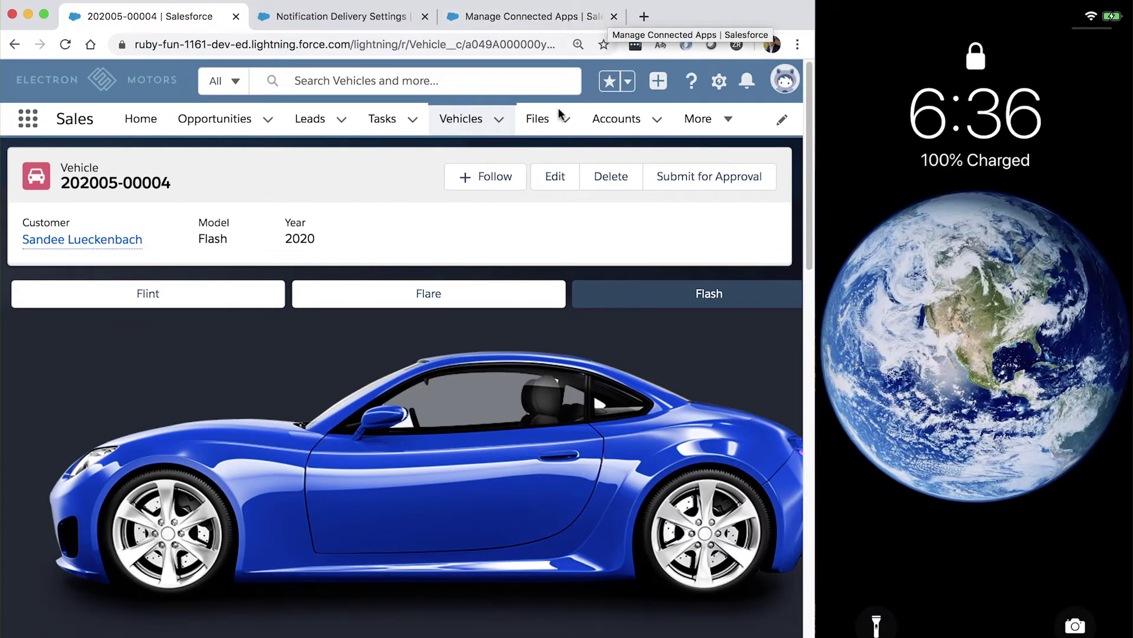
# - Mark Delivery as the vehicle's current status and open the notifications list
pyautogui.scroll(-4, 398, 261)
pyautogui.scroll(-5, 399, 262)
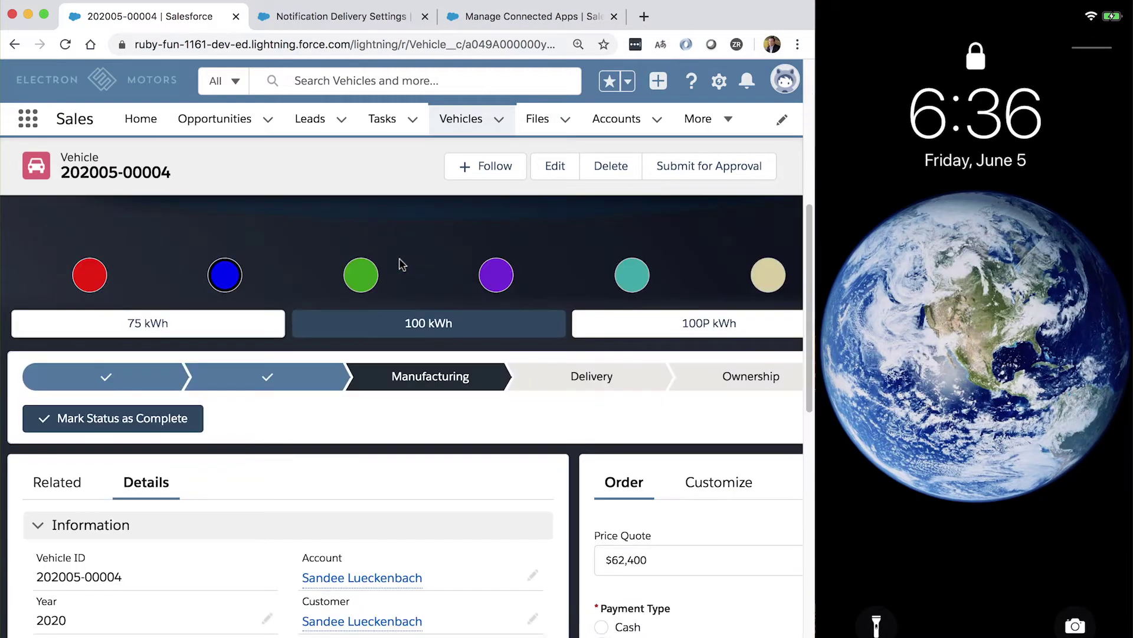
pyautogui.click(589, 382)
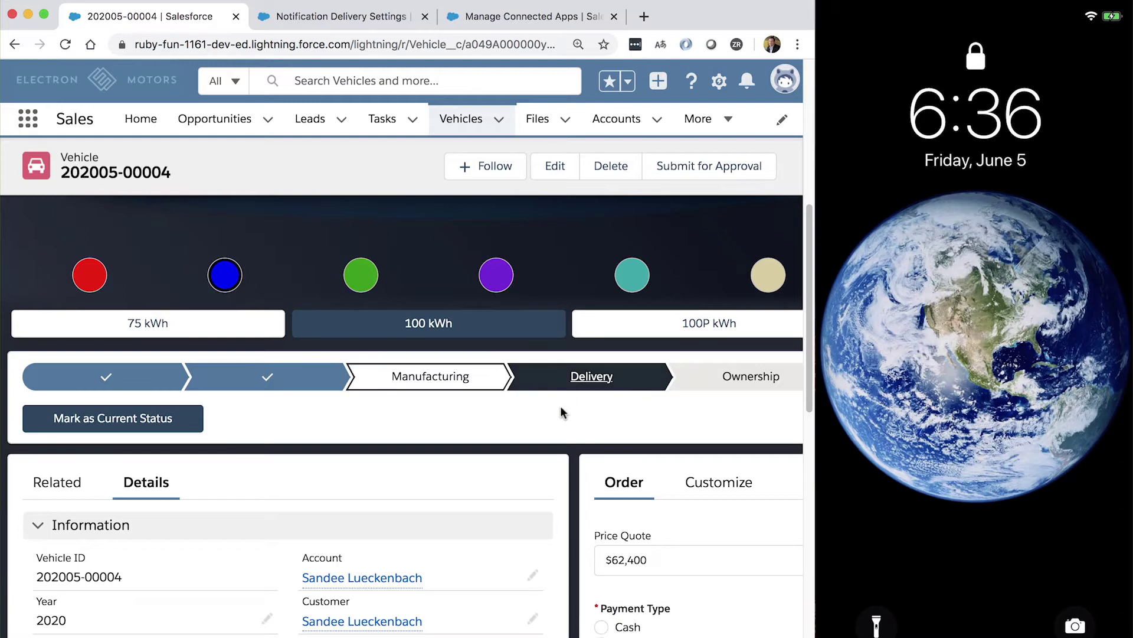
pyautogui.click(174, 430)
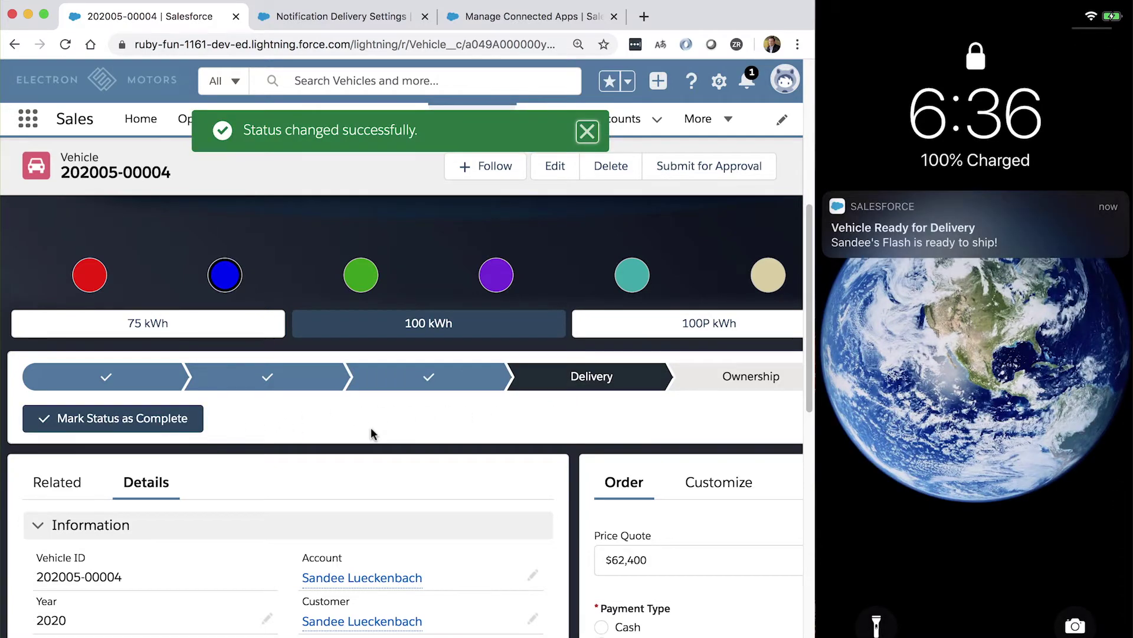
pyautogui.click(748, 82)
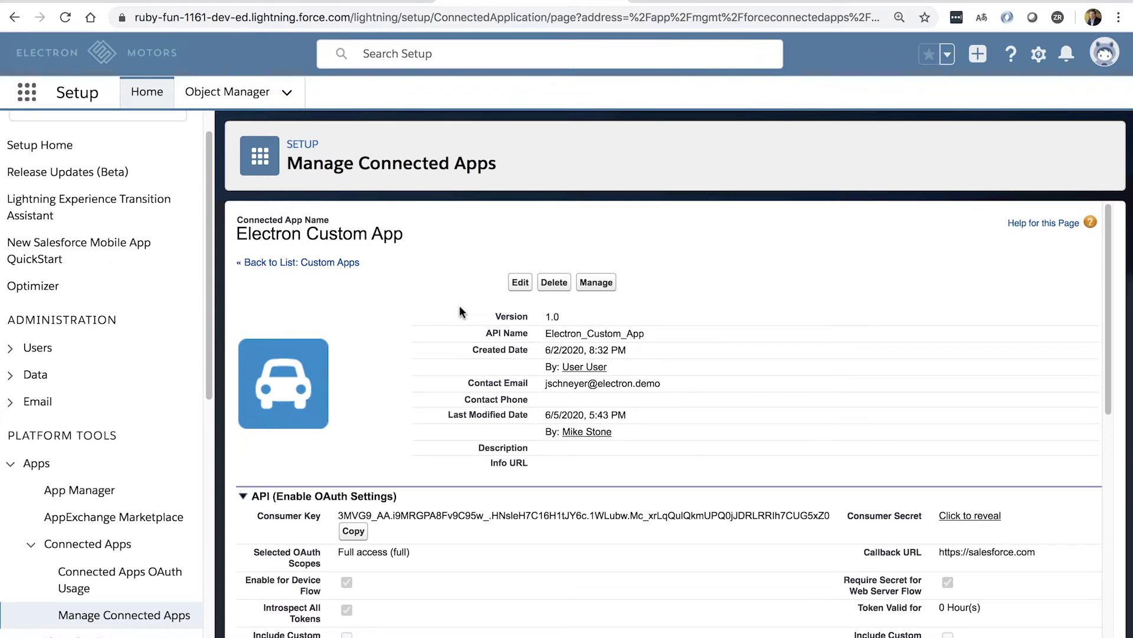
# - Edit Electron Custom App to enable notification type subscriptions, subscribing it to Vehicle Status with Send as Push, and save
pyautogui.scroll(-1, 459, 306)
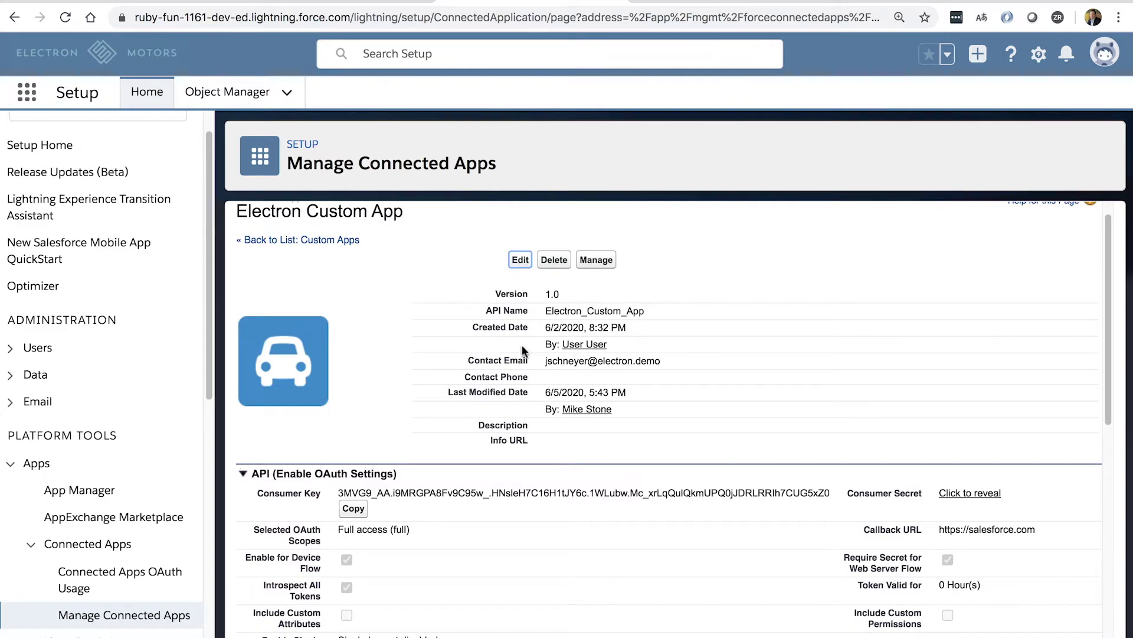
pyautogui.scroll(-8, 530, 348)
pyautogui.scroll(-12, 532, 352)
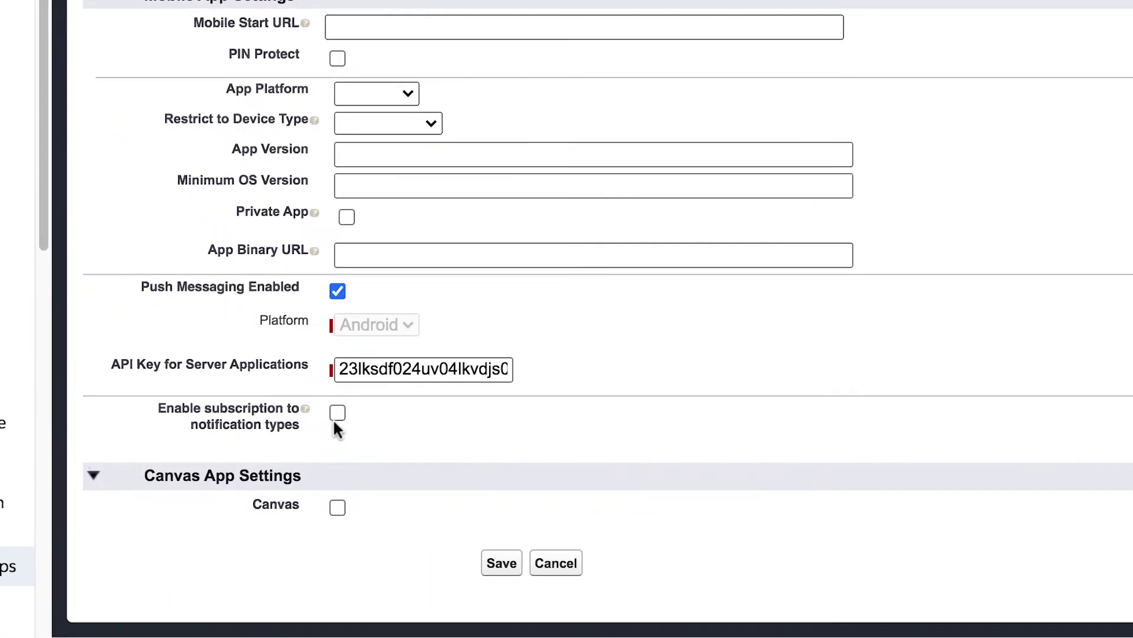
pyautogui.click(338, 413)
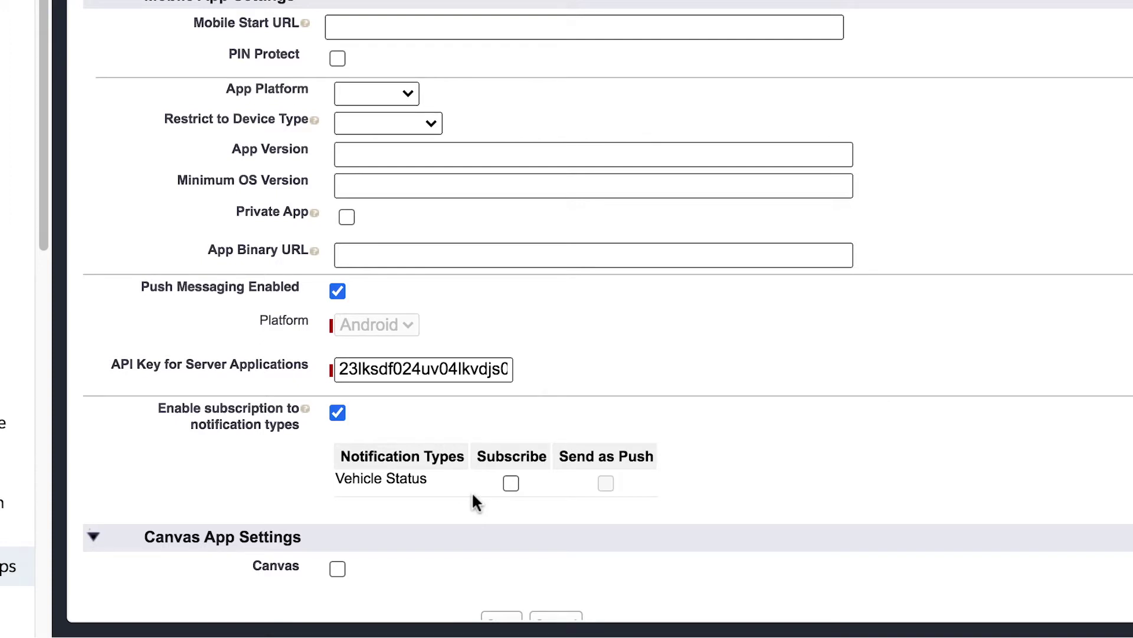
pyautogui.click(510, 485)
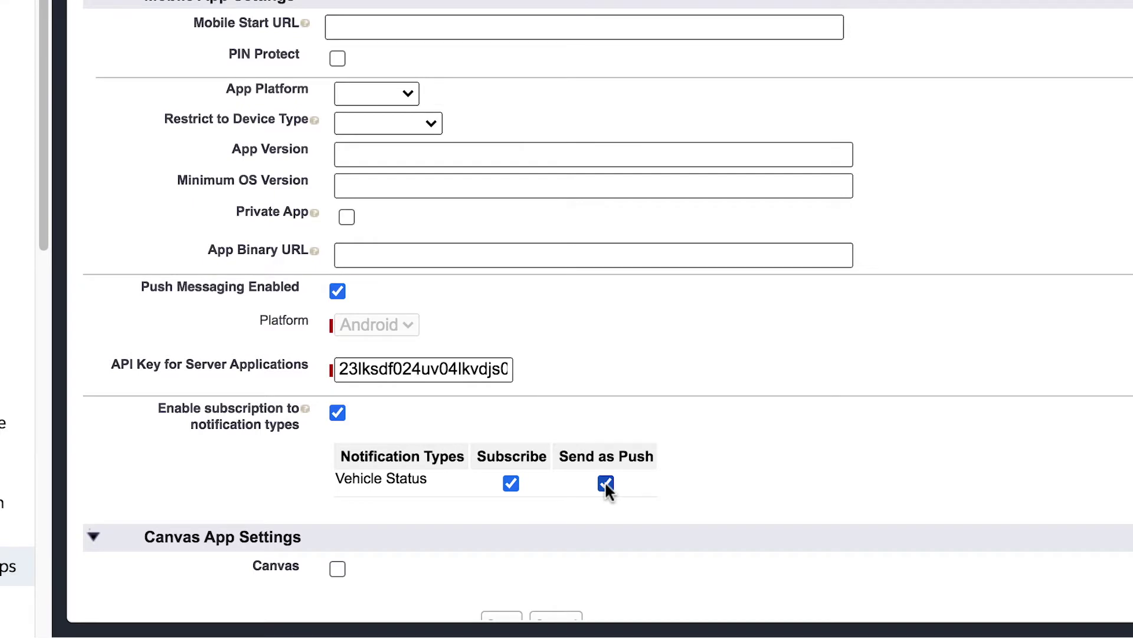
pyautogui.scroll(-2, 605, 480)
pyautogui.click(500, 566)
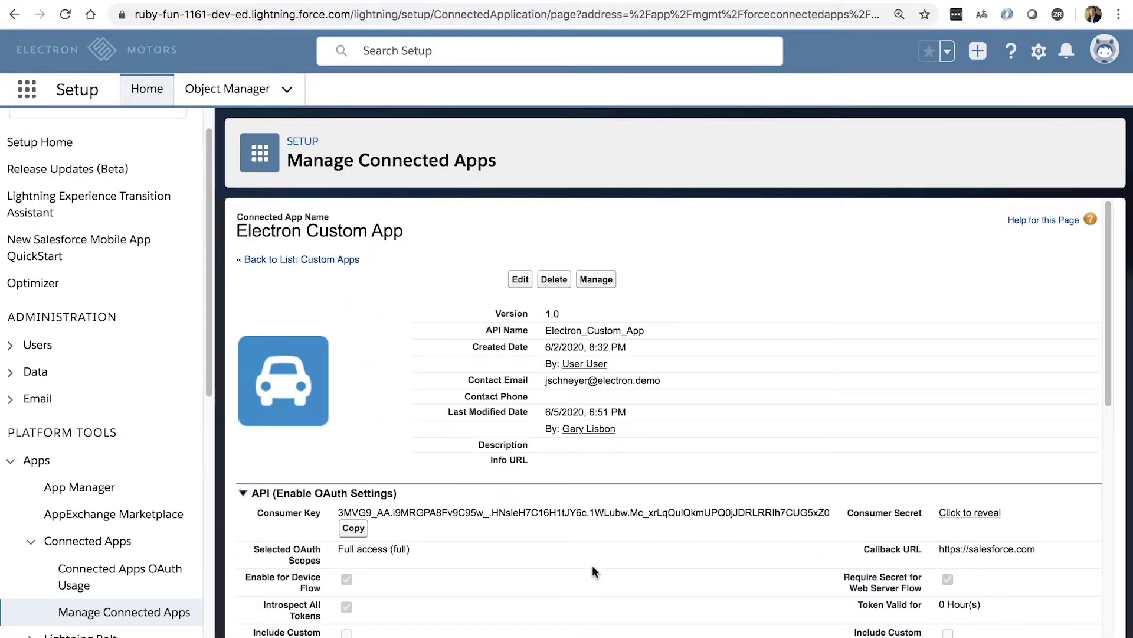
pyautogui.scroll(-10, 592, 565)
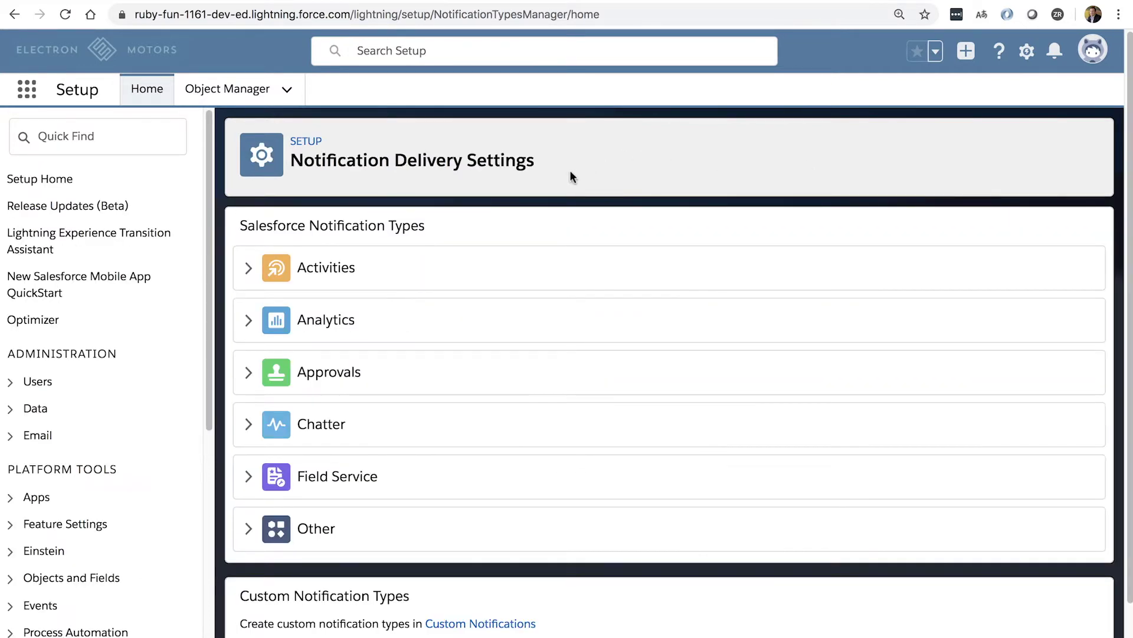
# - Open the Vehicle Status custom notification type for editing in Notification Delivery Settings
pyautogui.scroll(-2, 570, 173)
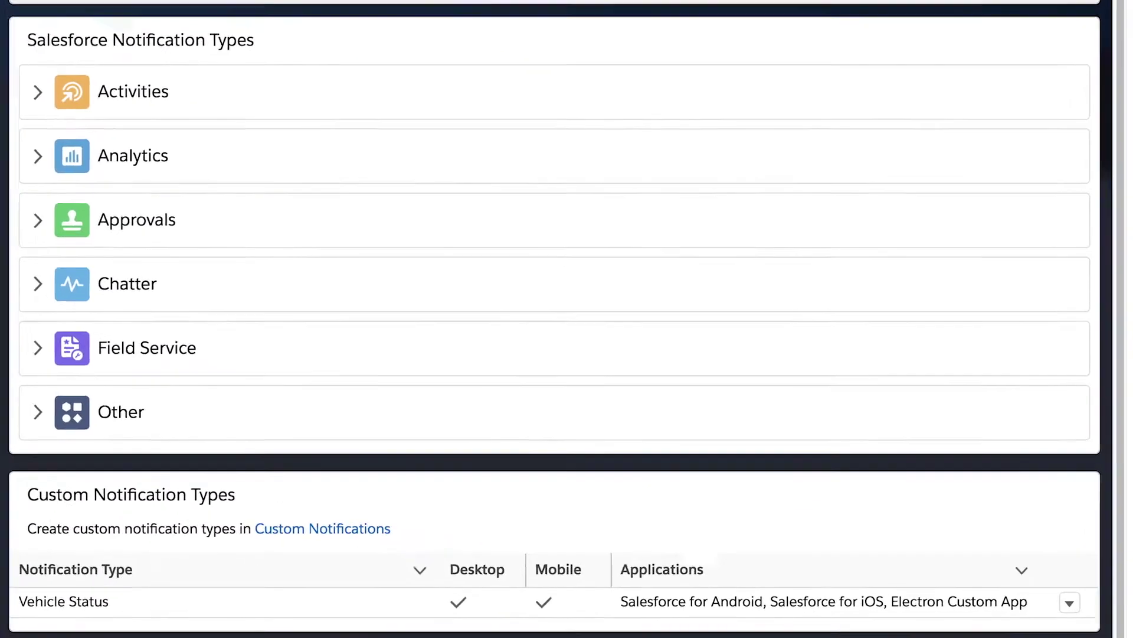
pyautogui.click(1069, 602)
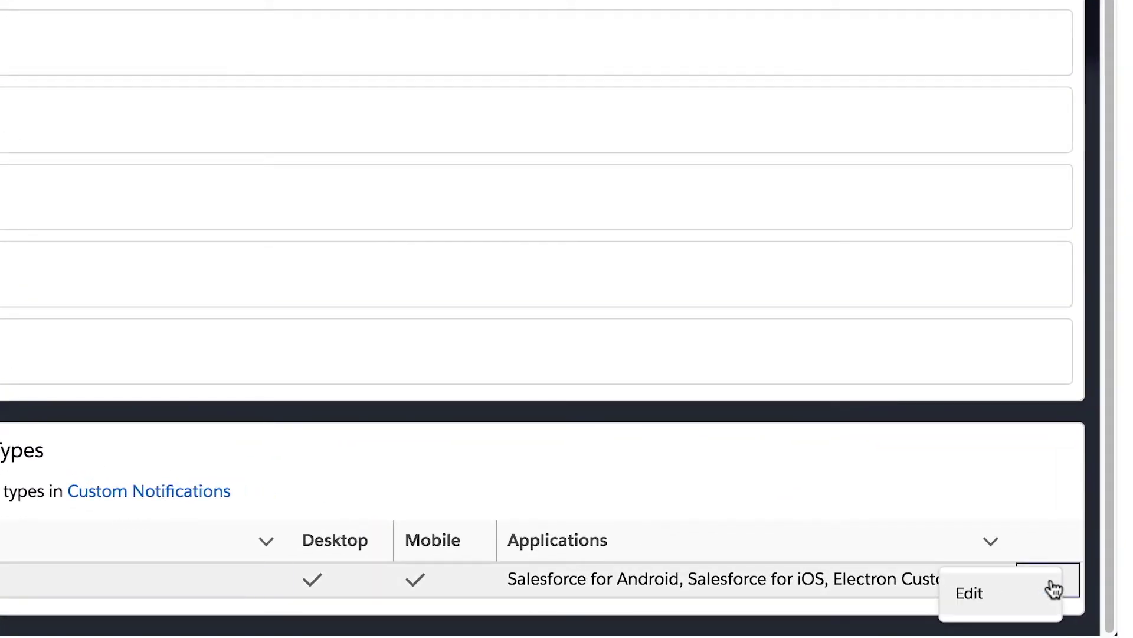
pyautogui.click(1015, 595)
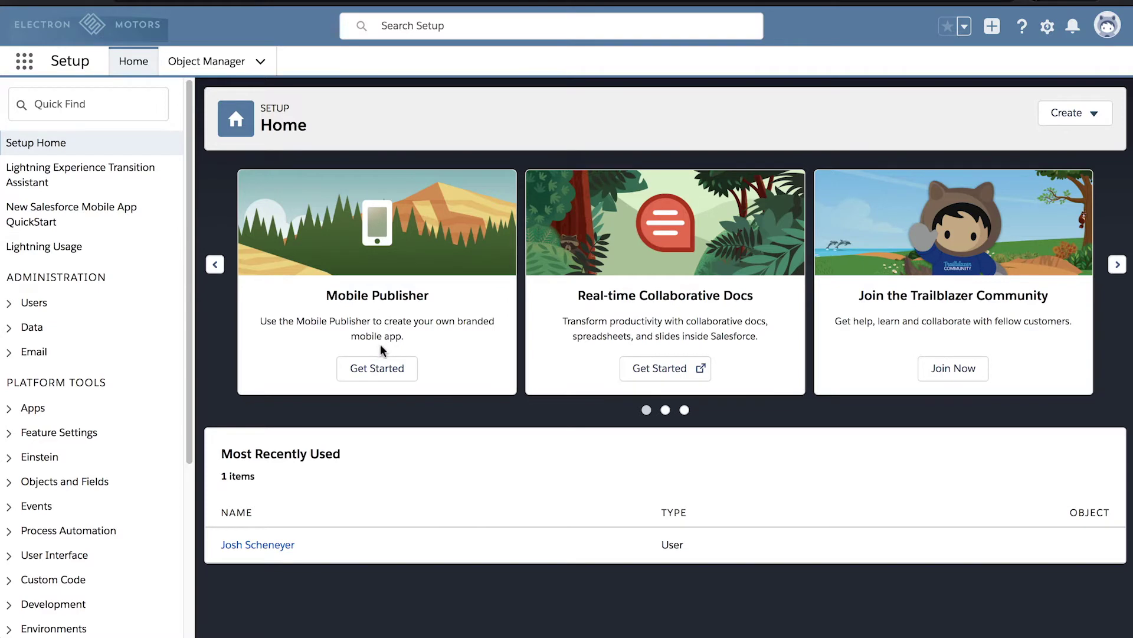
# - Start Mobile Publisher and review the Electron Motors iOS draft's product details, header color, loading screen images and icons
pyautogui.click(385, 368)
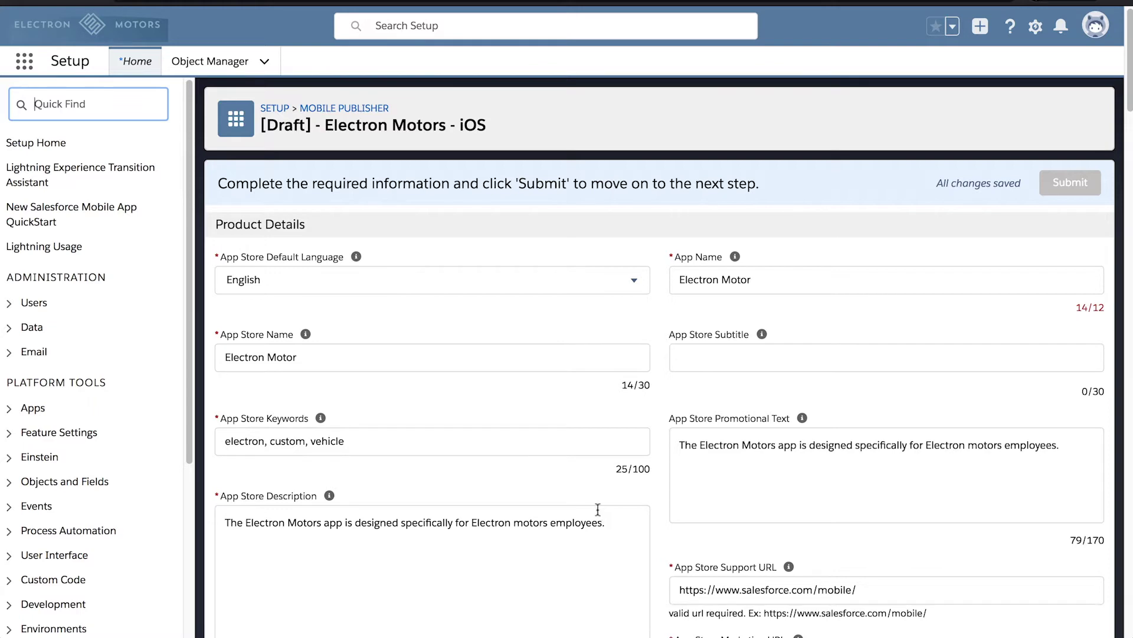
pyautogui.scroll(-3, 672, 420)
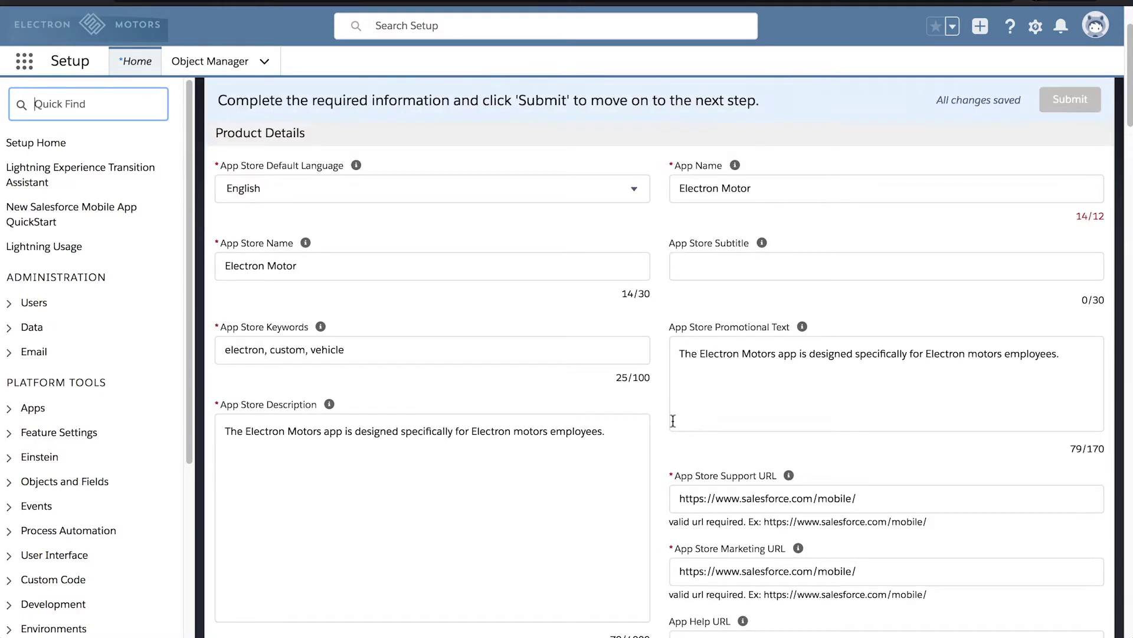
pyautogui.scroll(-11, 673, 420)
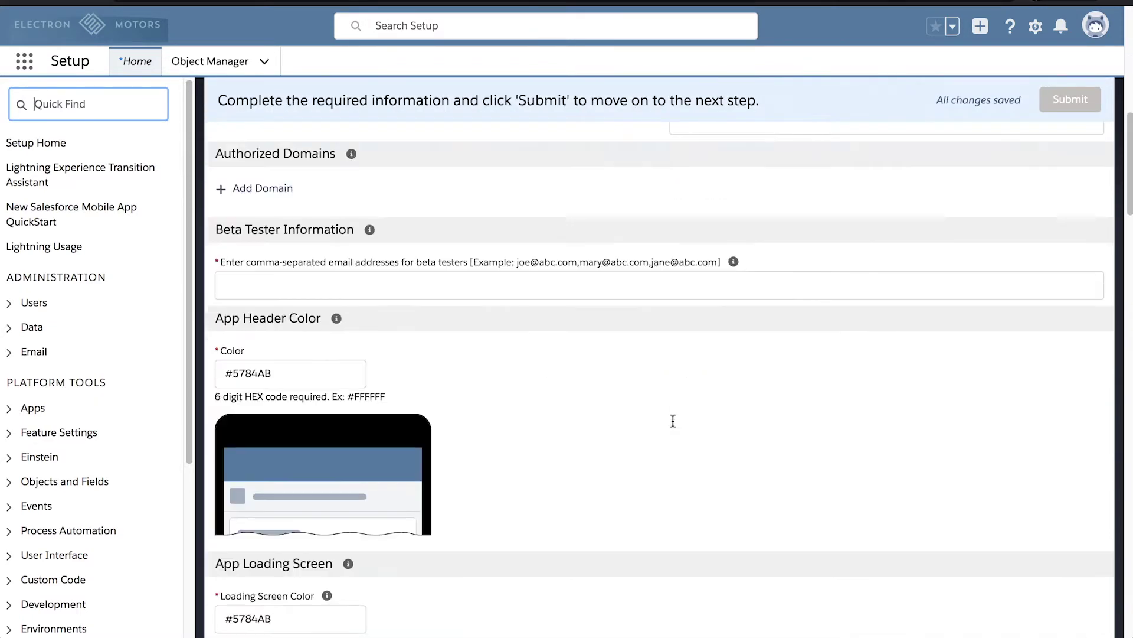
pyautogui.scroll(-8, 672, 417)
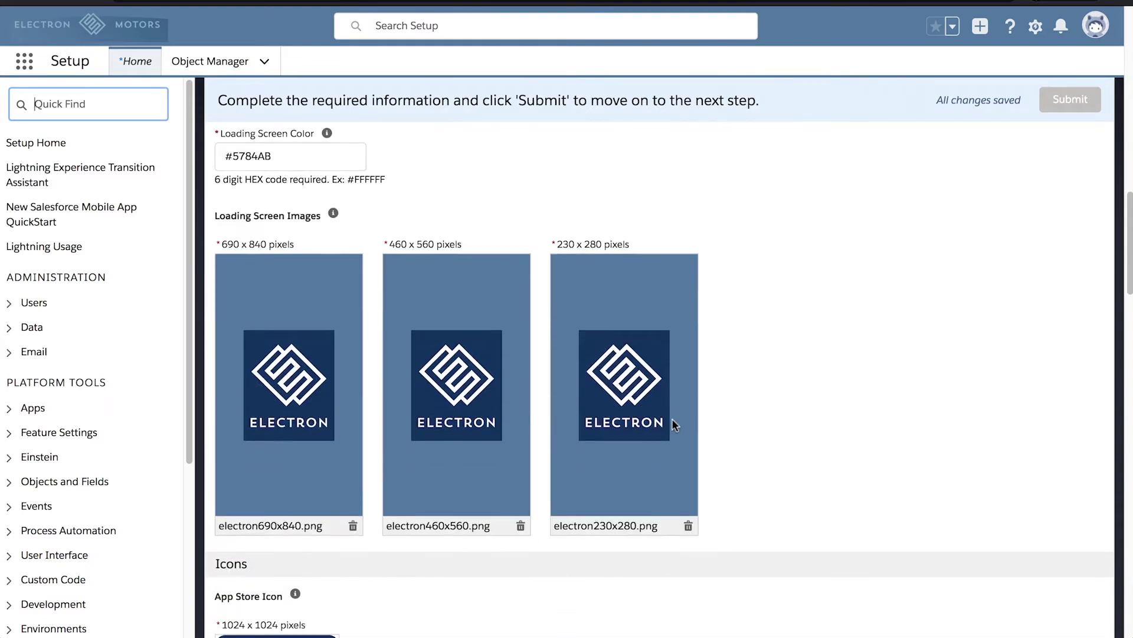
pyautogui.scroll(-1, 672, 418)
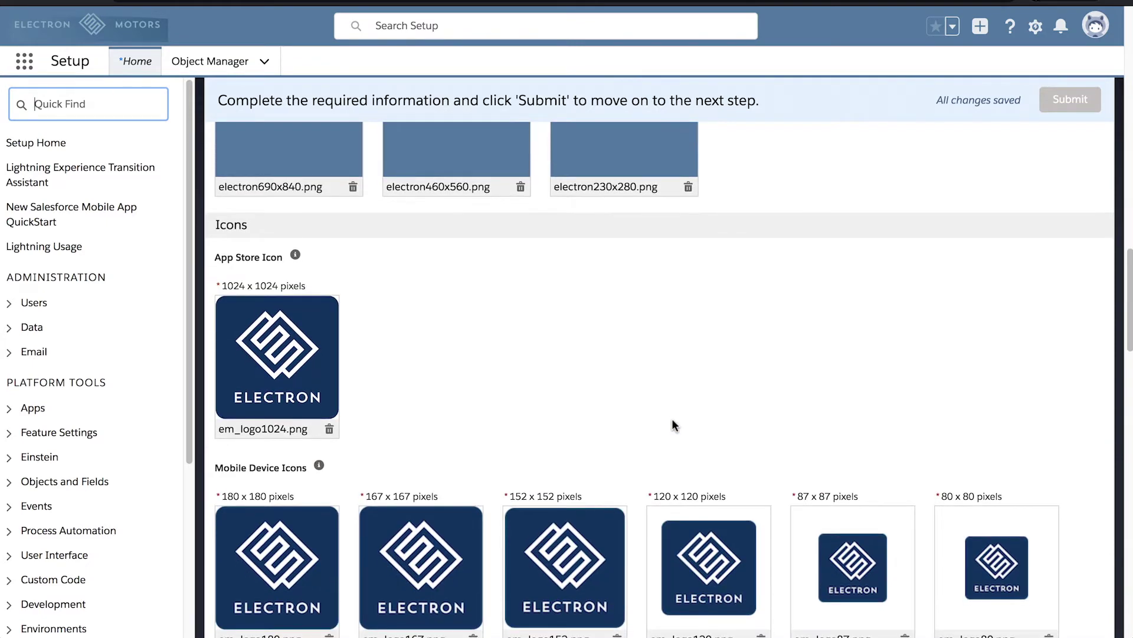